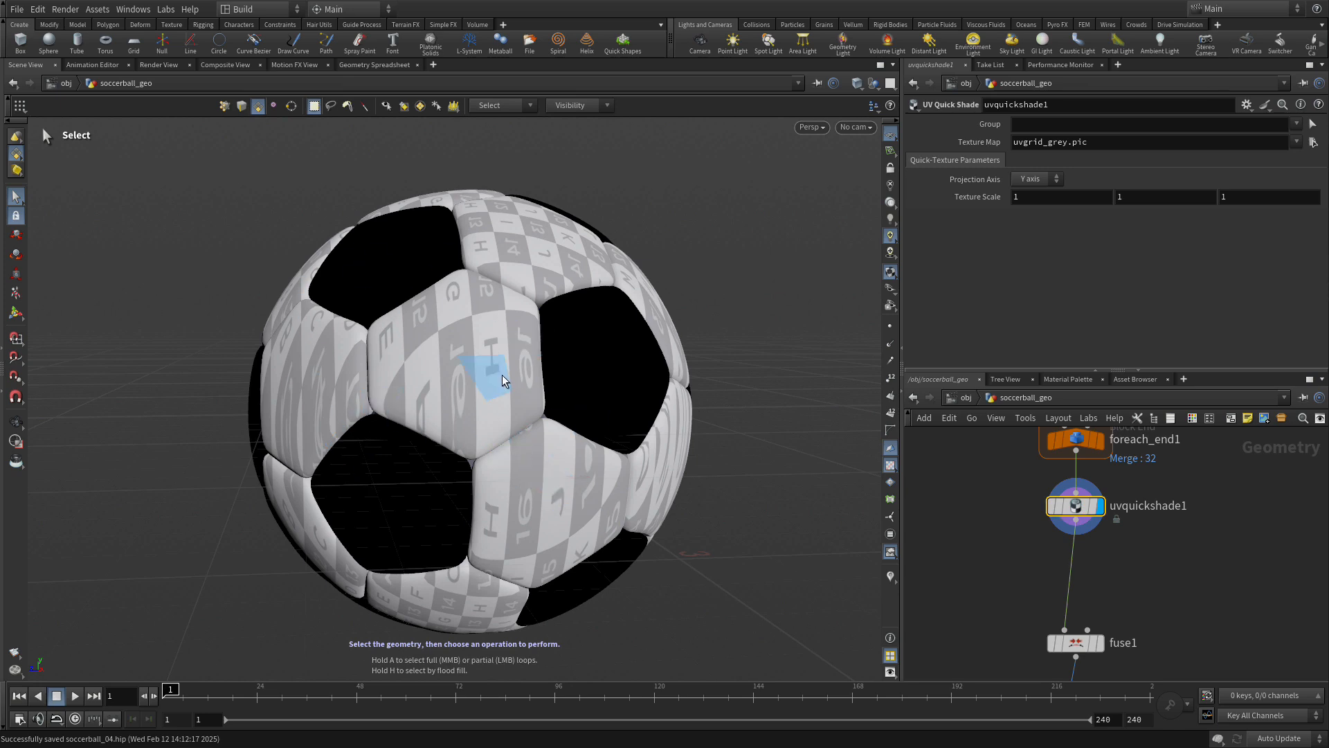
# Compare the soccer ball with viewport subdivision turned off and back on.
pyautogui.hotkey('shift', '-')
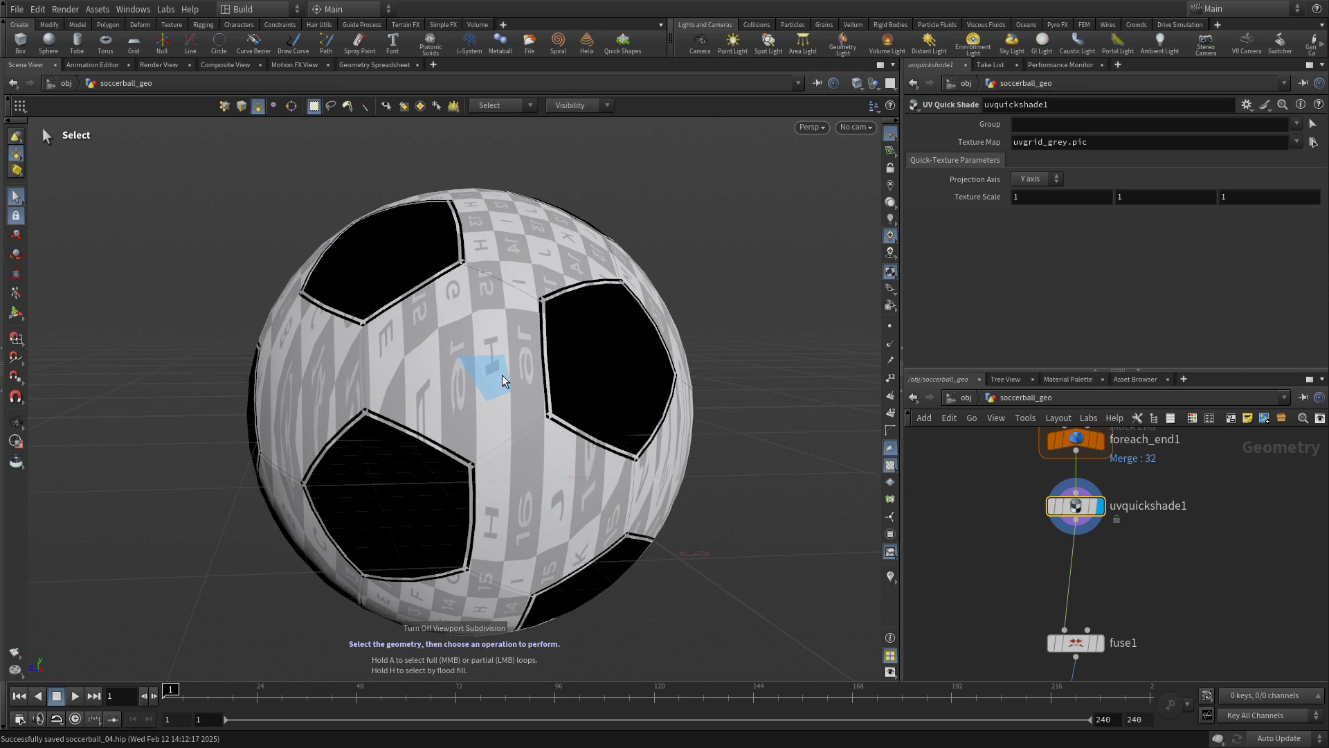
pyautogui.hotkey('shift', '+')
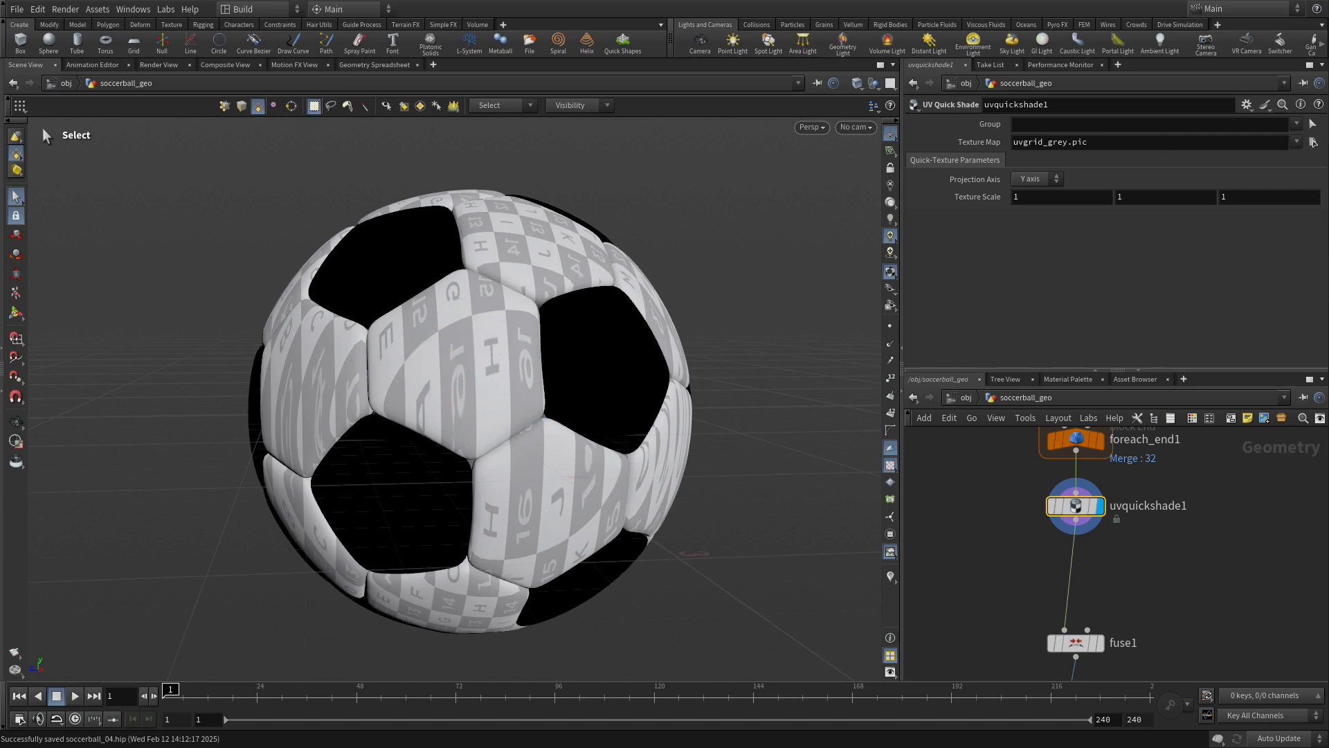
# Set the UV Quick Shade texture map to soccerball_color.rat from the project's tex folder.
pyautogui.click(1313, 142)
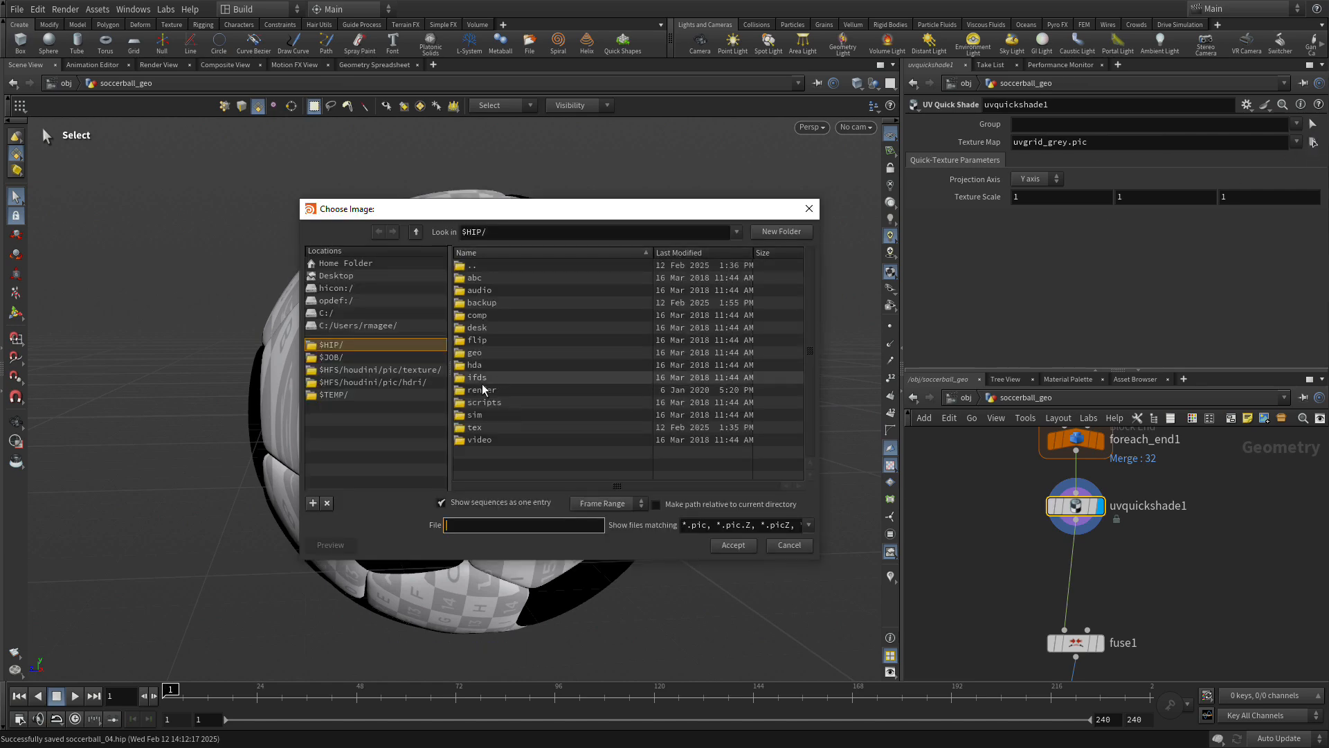
pyautogui.doubleClick(478, 427)
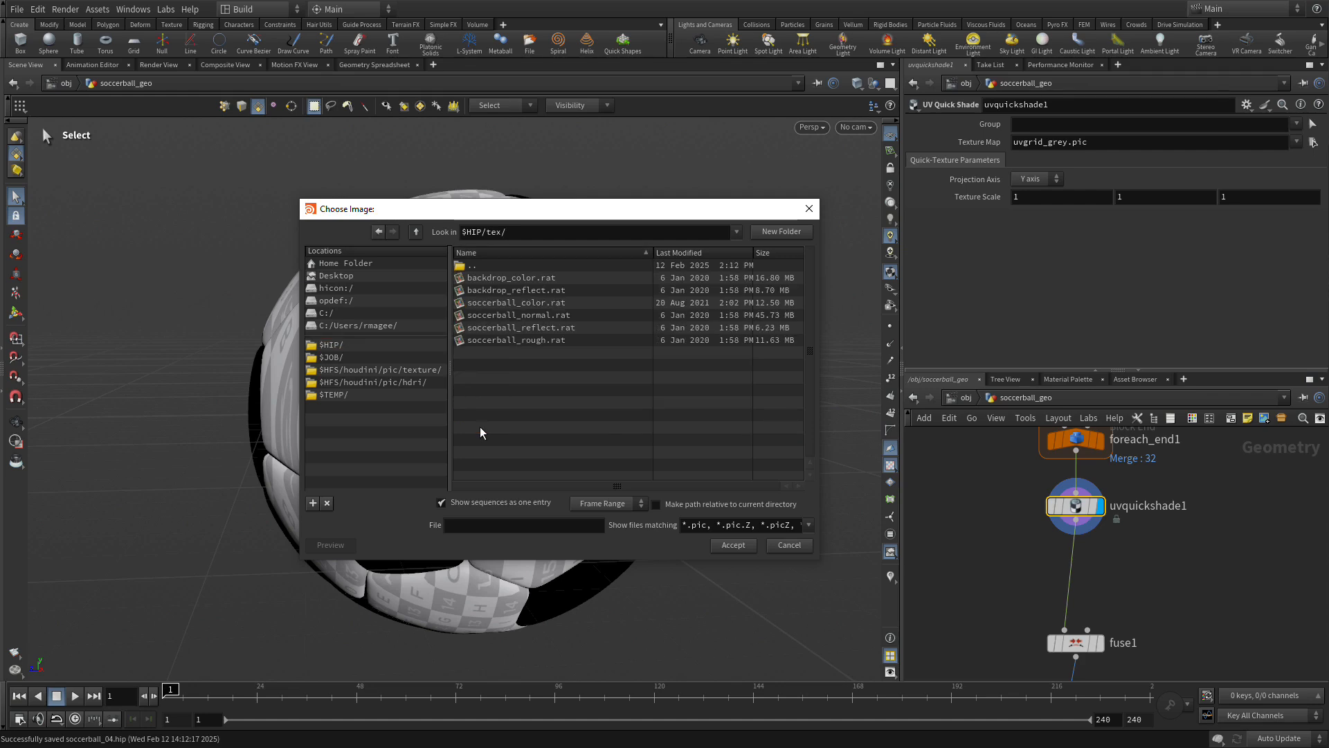
pyautogui.click(561, 305)
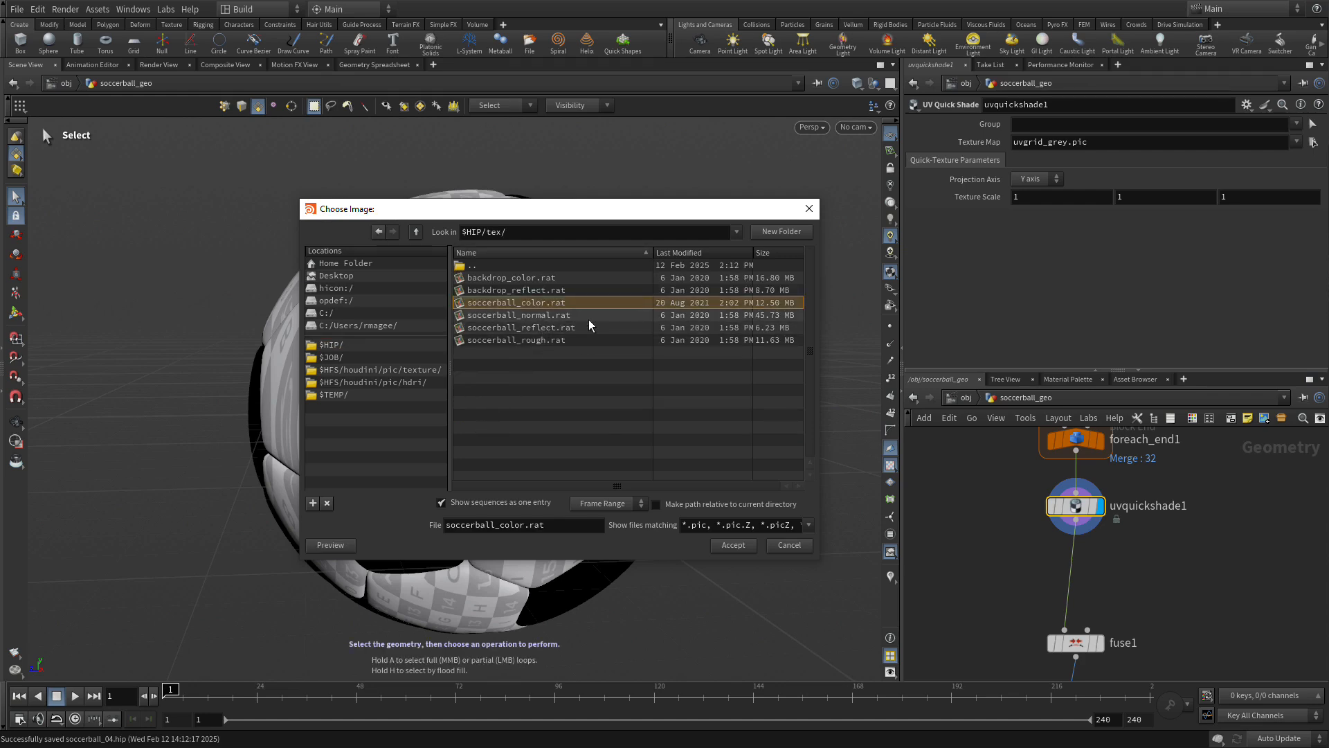
pyautogui.click(737, 547)
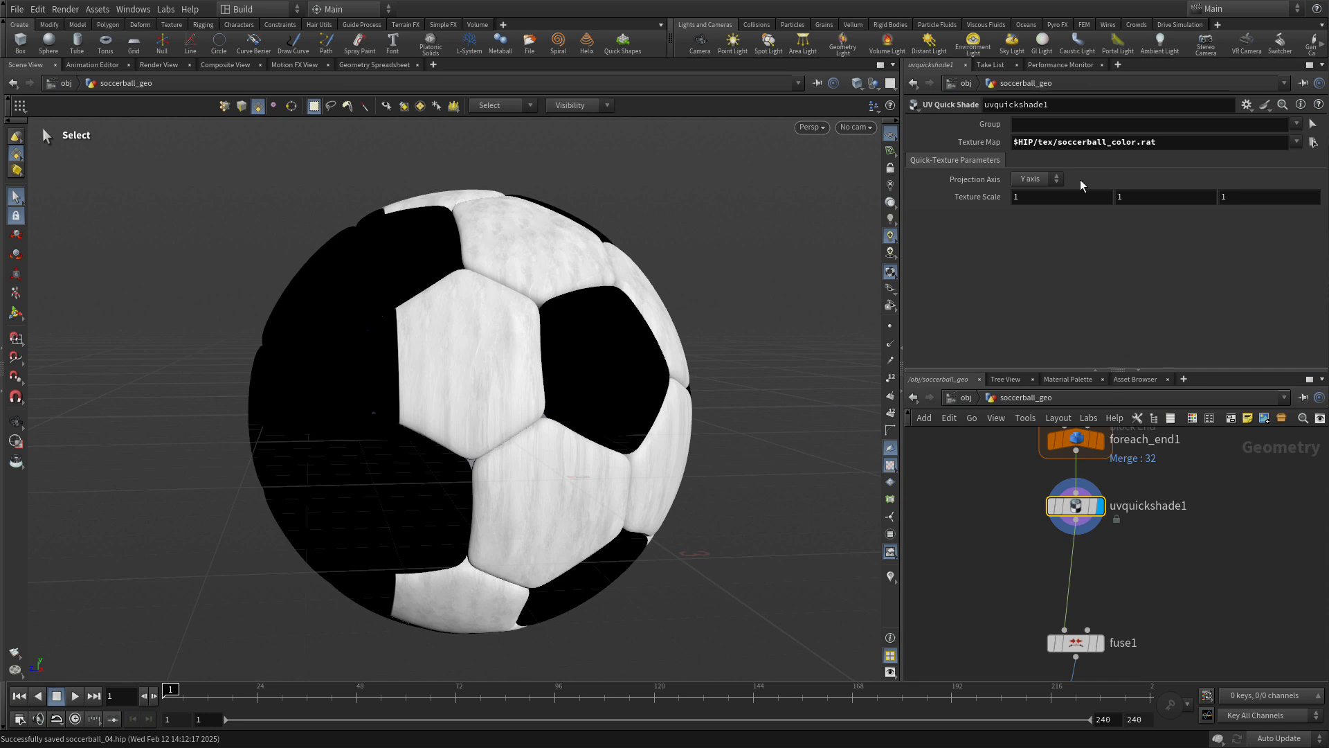
# Try the Z axis as the texture's projection axis and return it to the Y axis.
pyautogui.click(1028, 182)
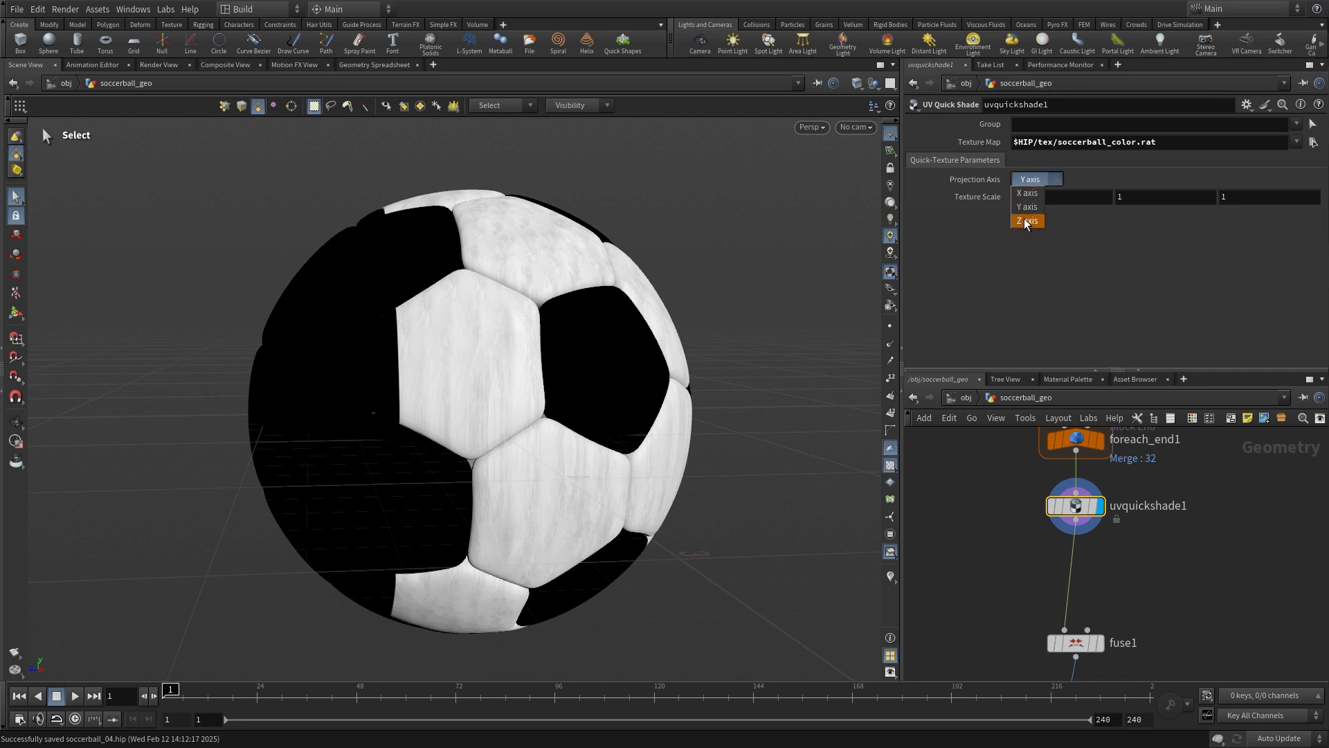
pyautogui.click(1025, 221)
pyautogui.click(1025, 183)
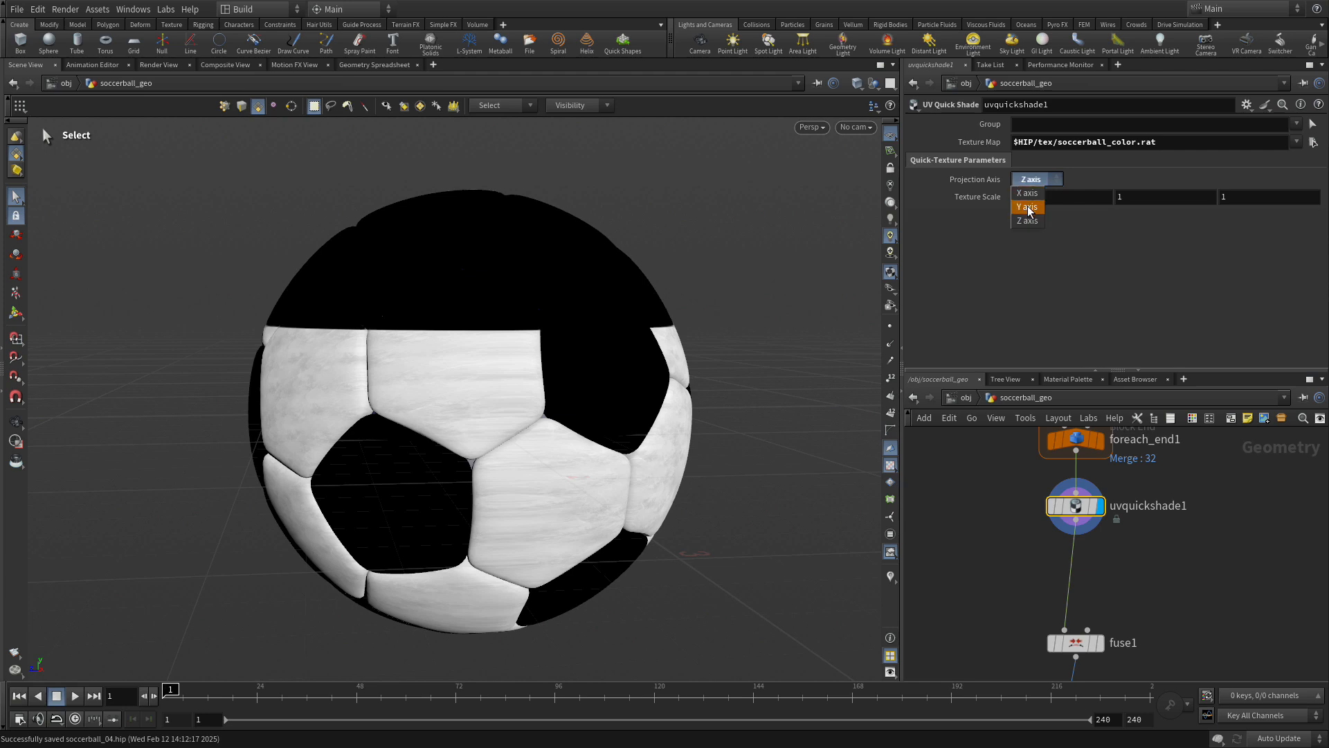
pyautogui.click(1027, 207)
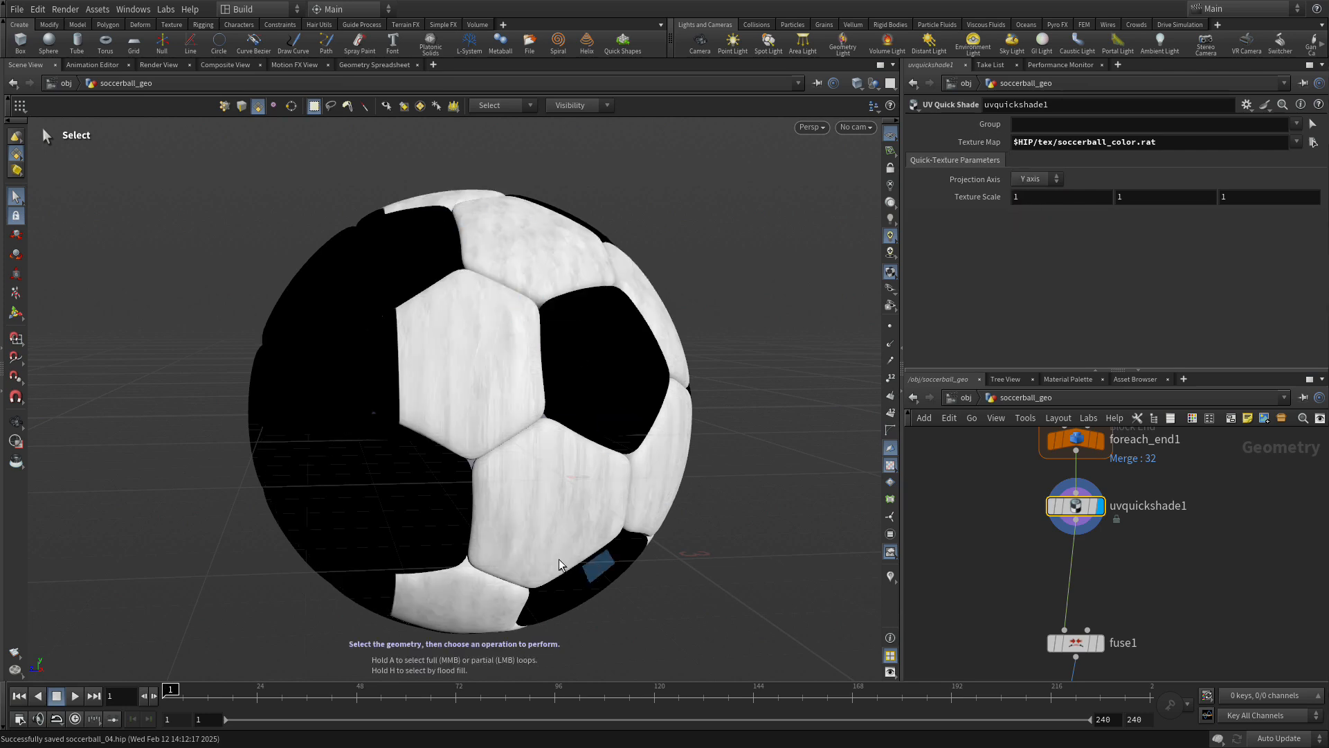
# Select all of the ball's geometry and apply a UV Flatten to it.
pyautogui.press('n')
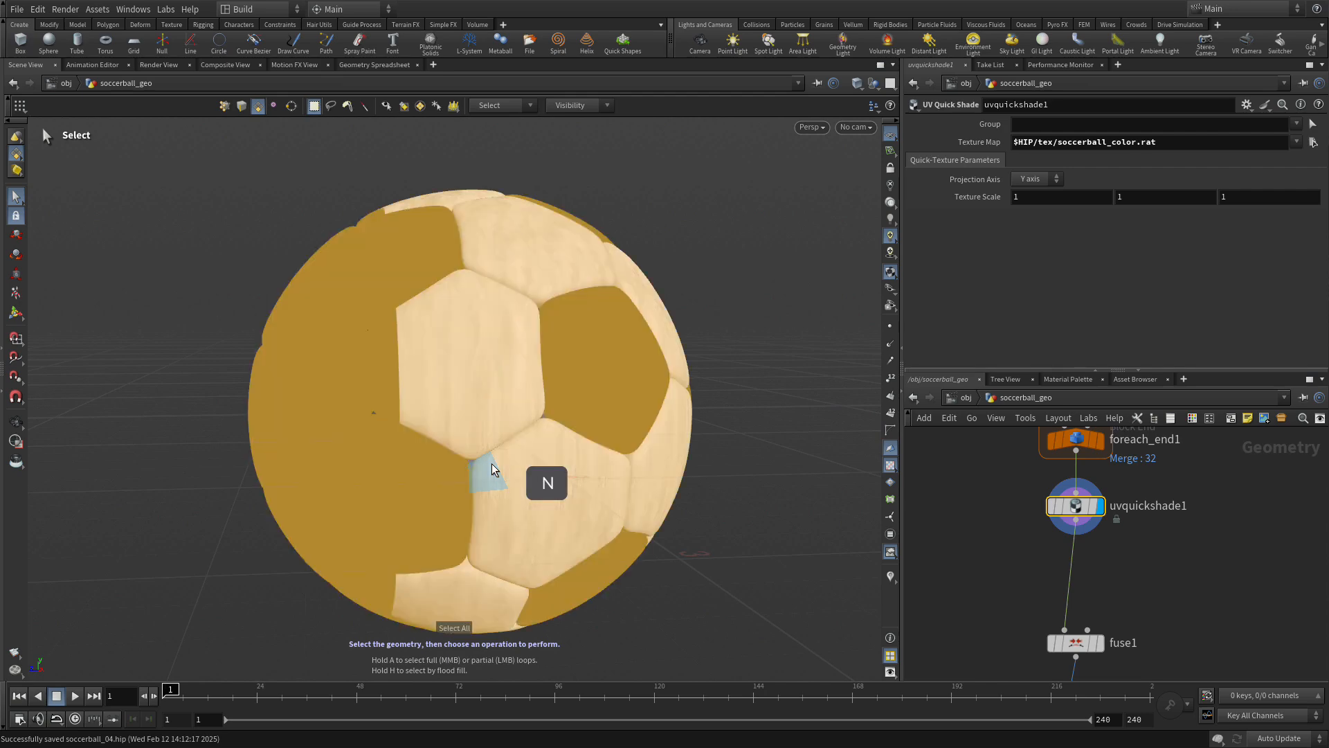
pyautogui.press('Tab')
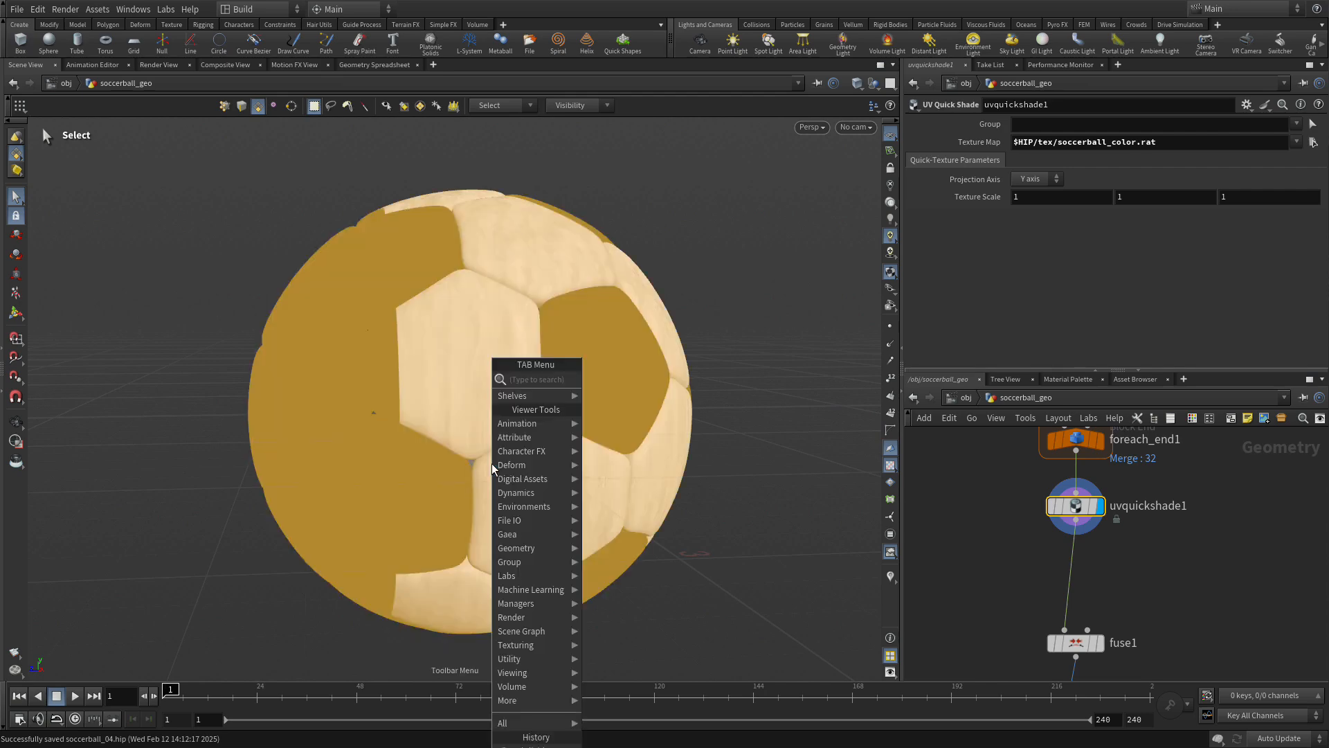
pyautogui.write('uvflatt')
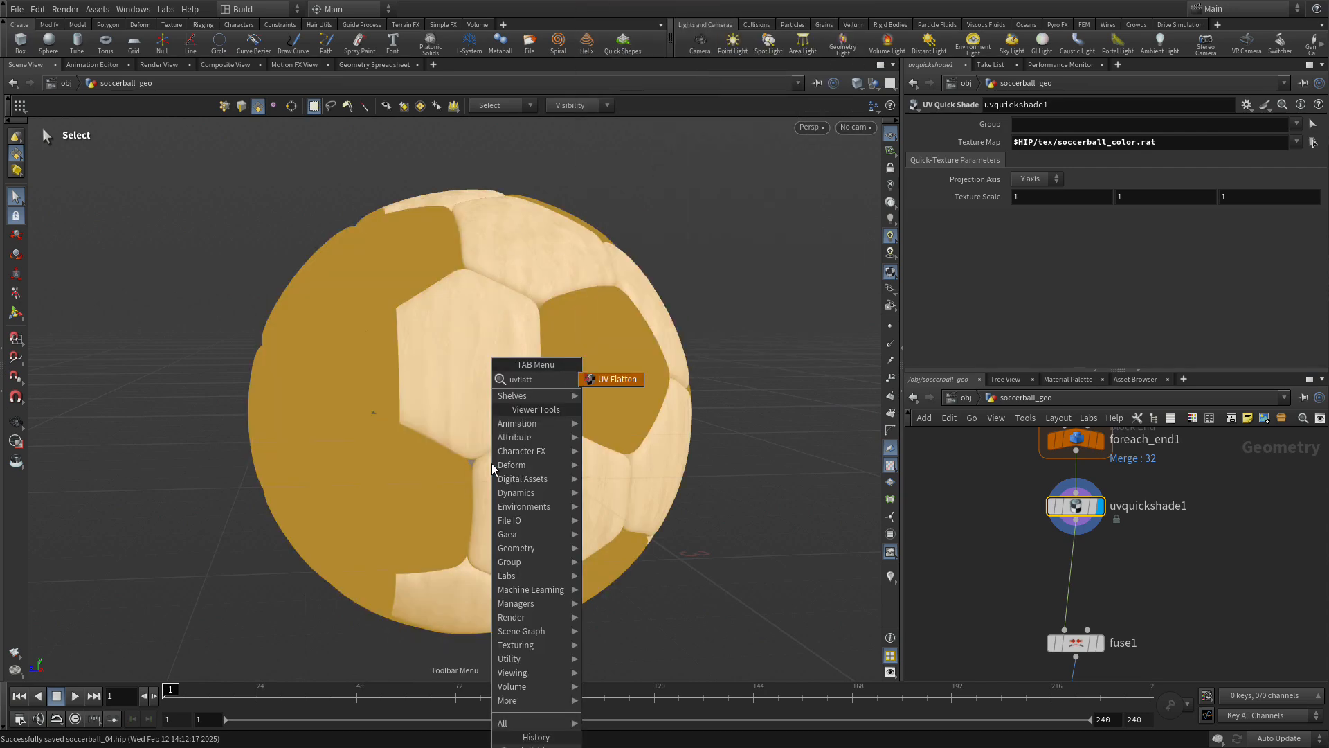
pyautogui.press('Escape')
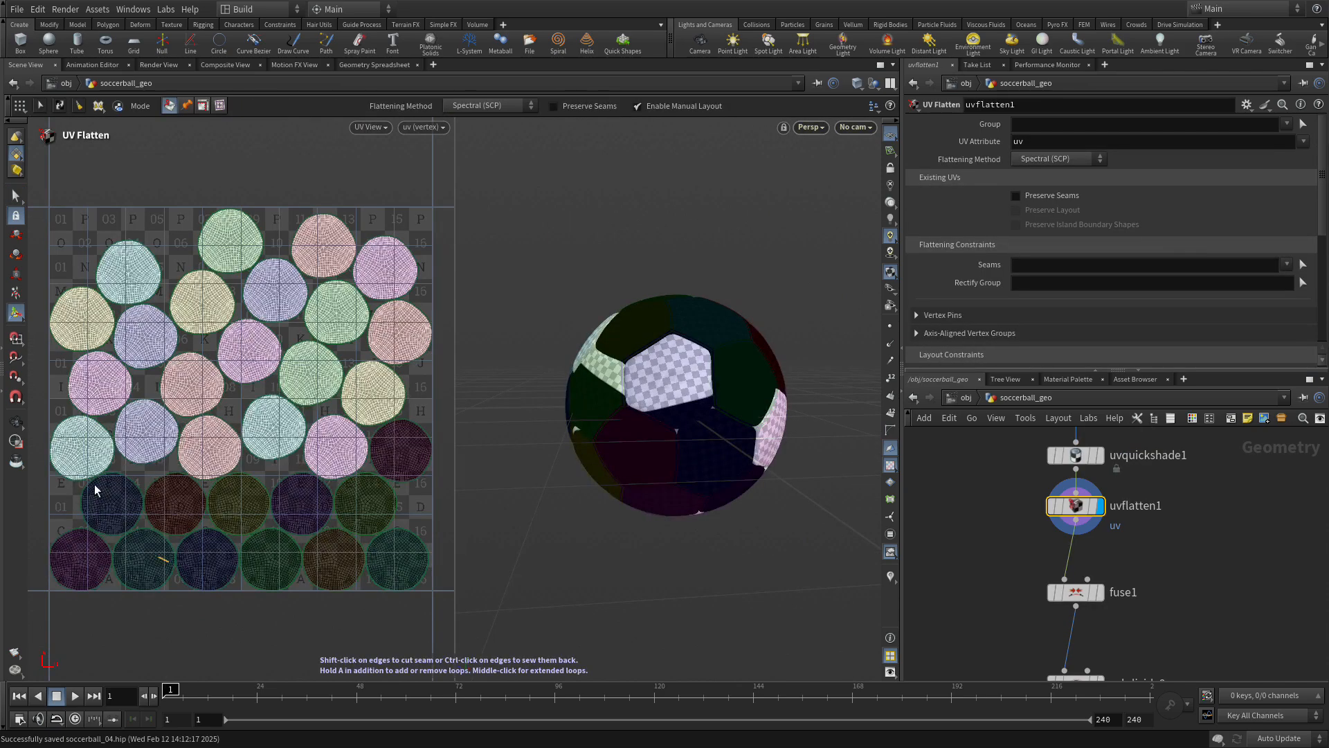
# Show soccerball_color.rat as the background image of the UV view.
pyautogui.click(384, 128)
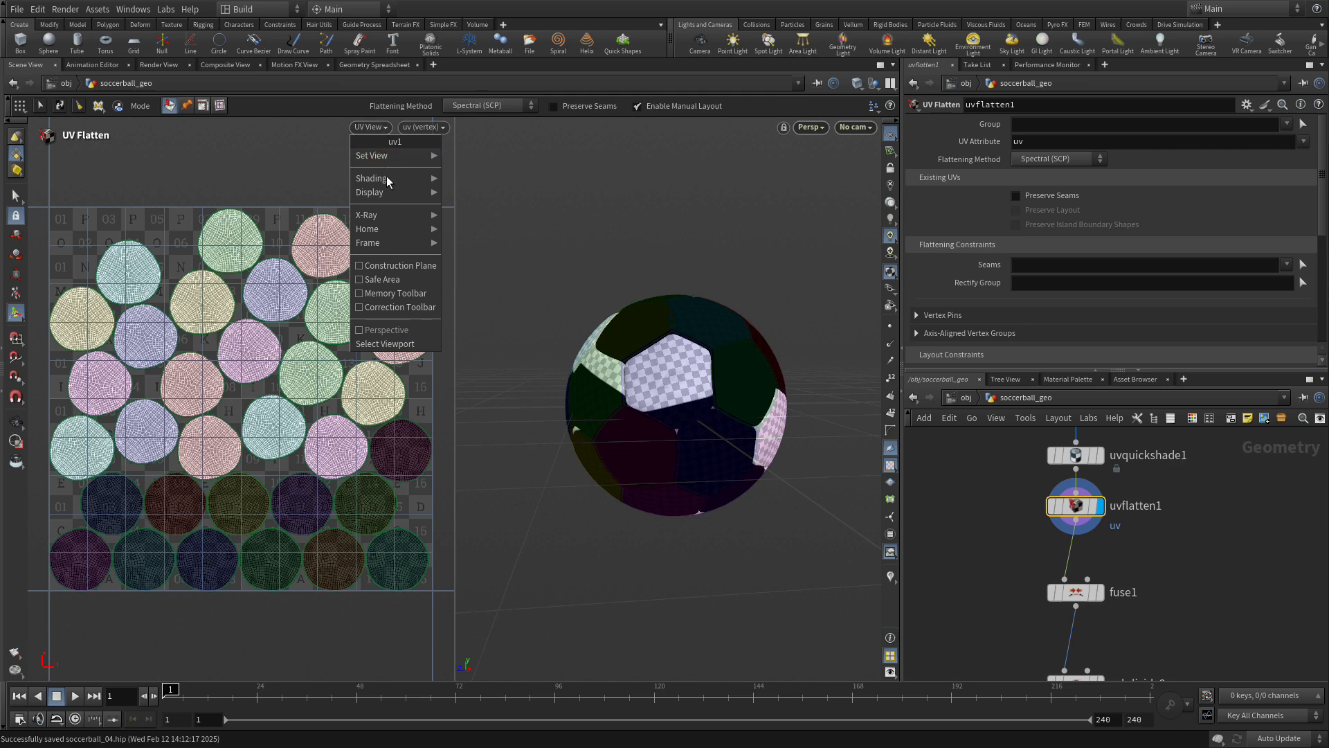
pyautogui.click(260, 152)
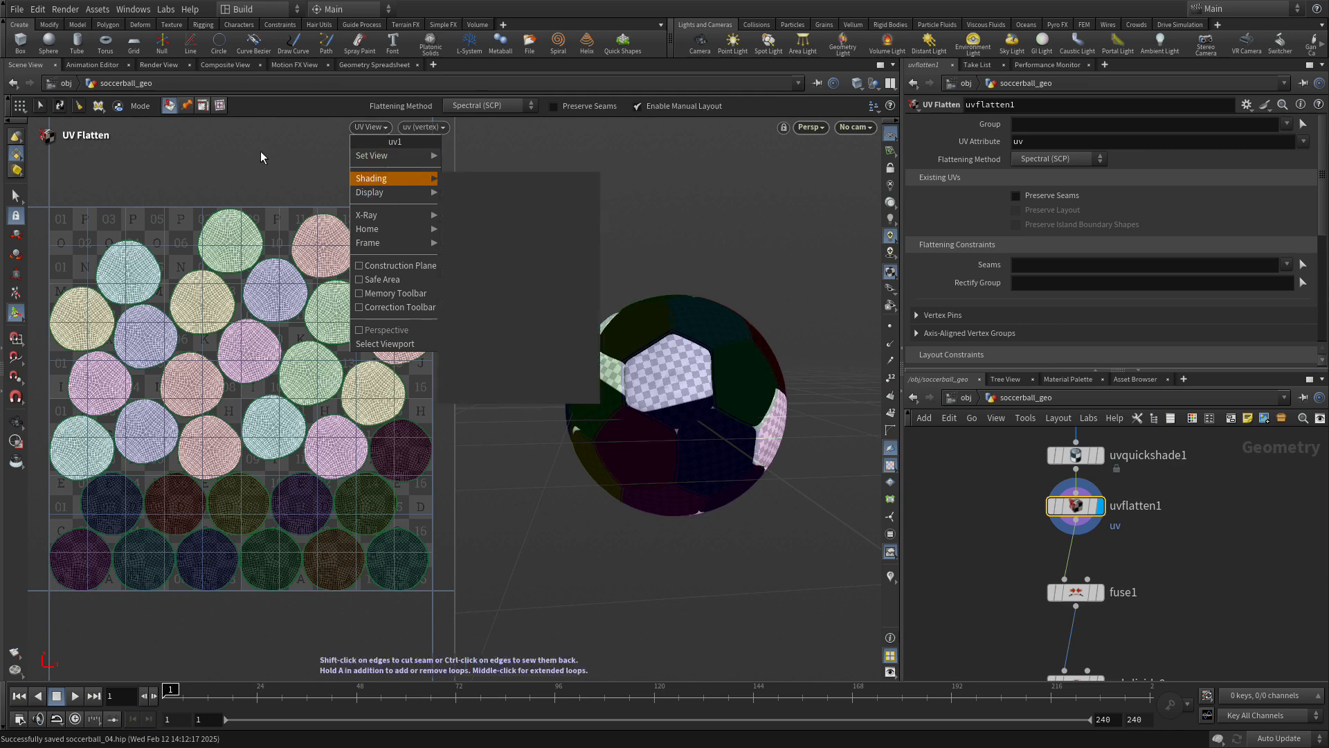
pyautogui.click(440, 128)
pyautogui.moveTo(441, 191)
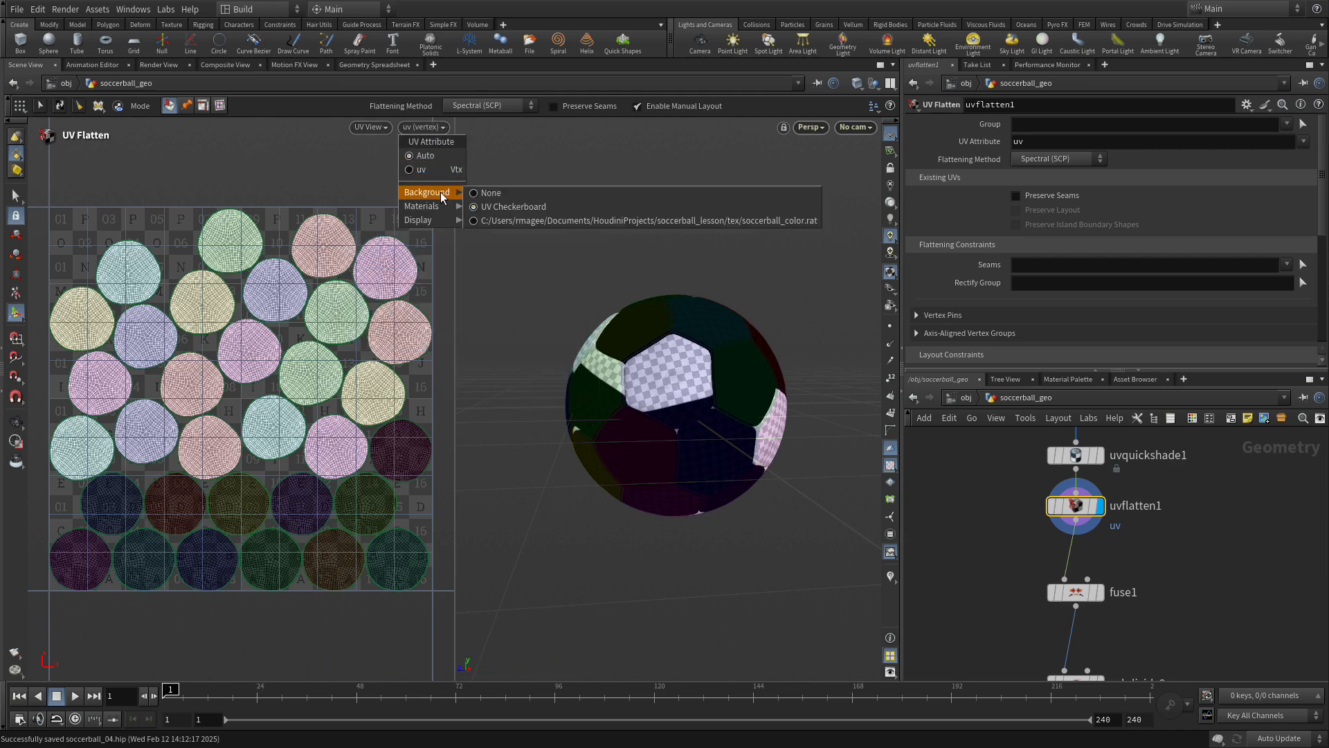
pyautogui.click(541, 221)
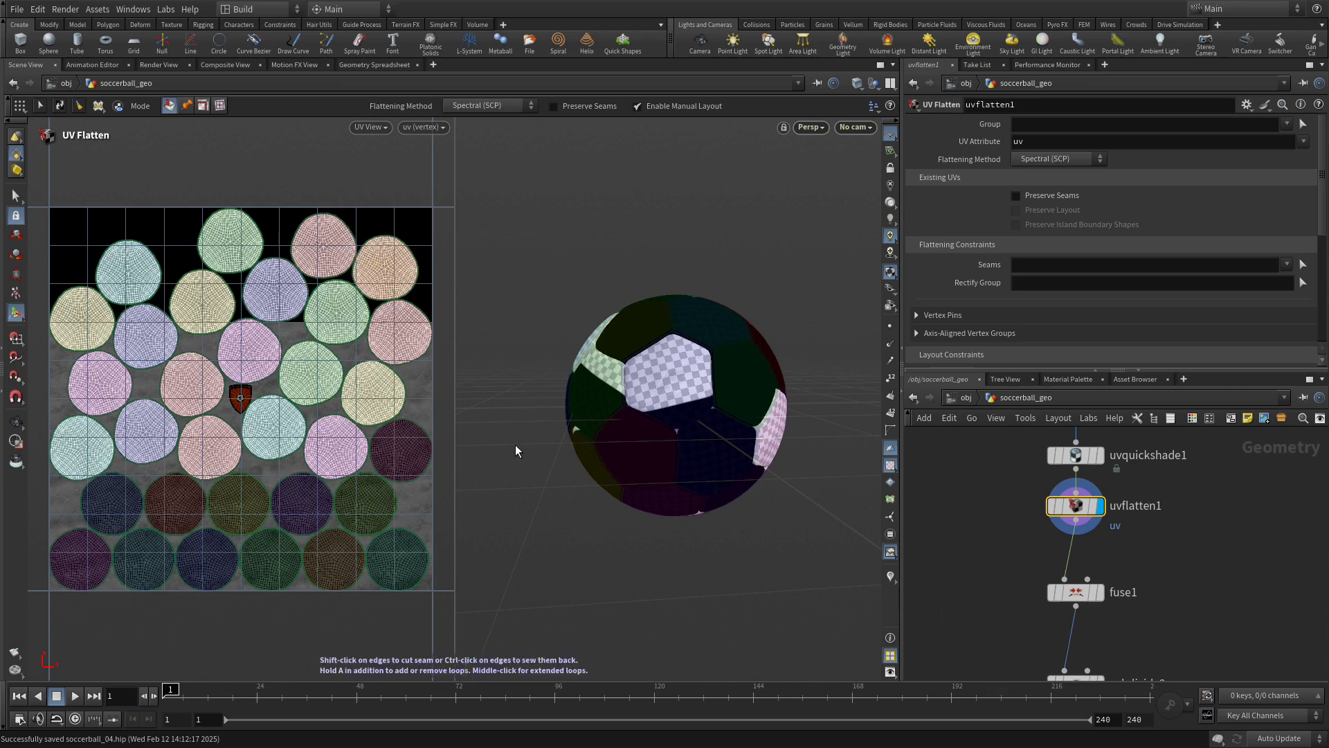
pyautogui.moveTo(1094, 453)
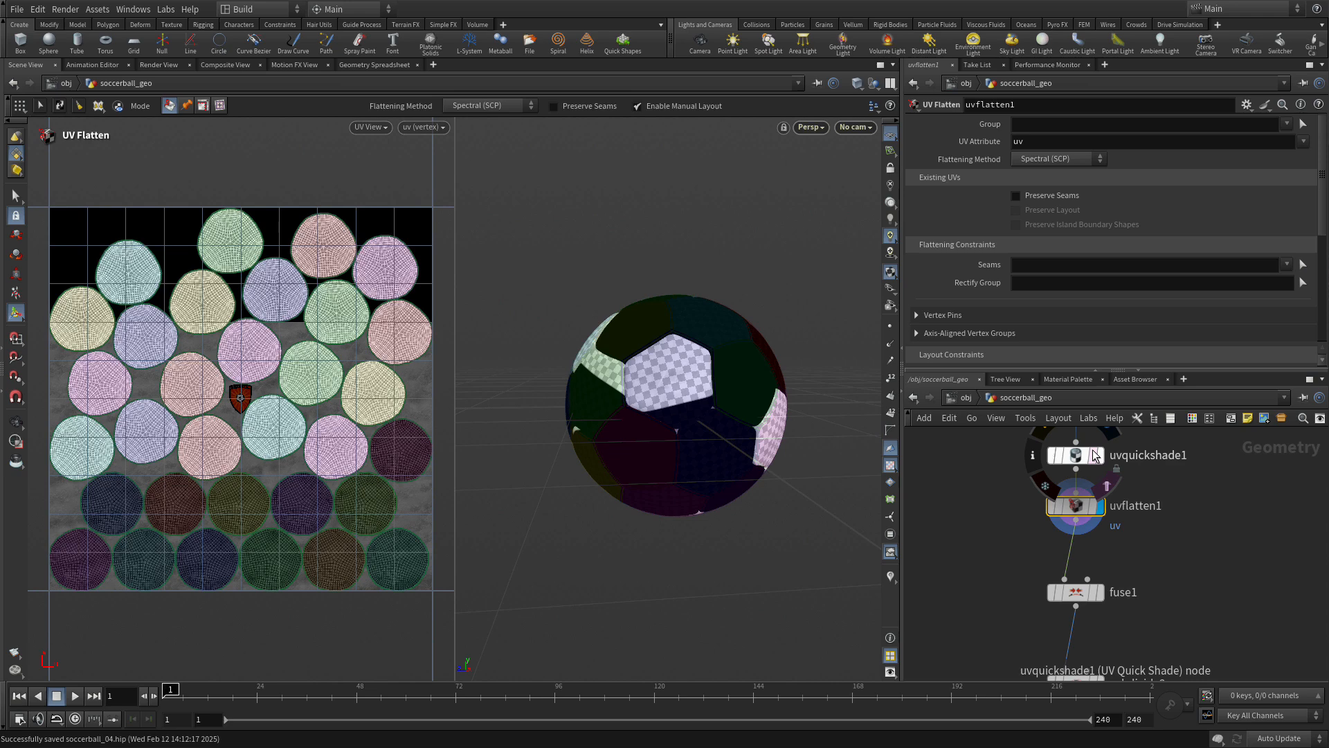
pyautogui.click(1046, 128)
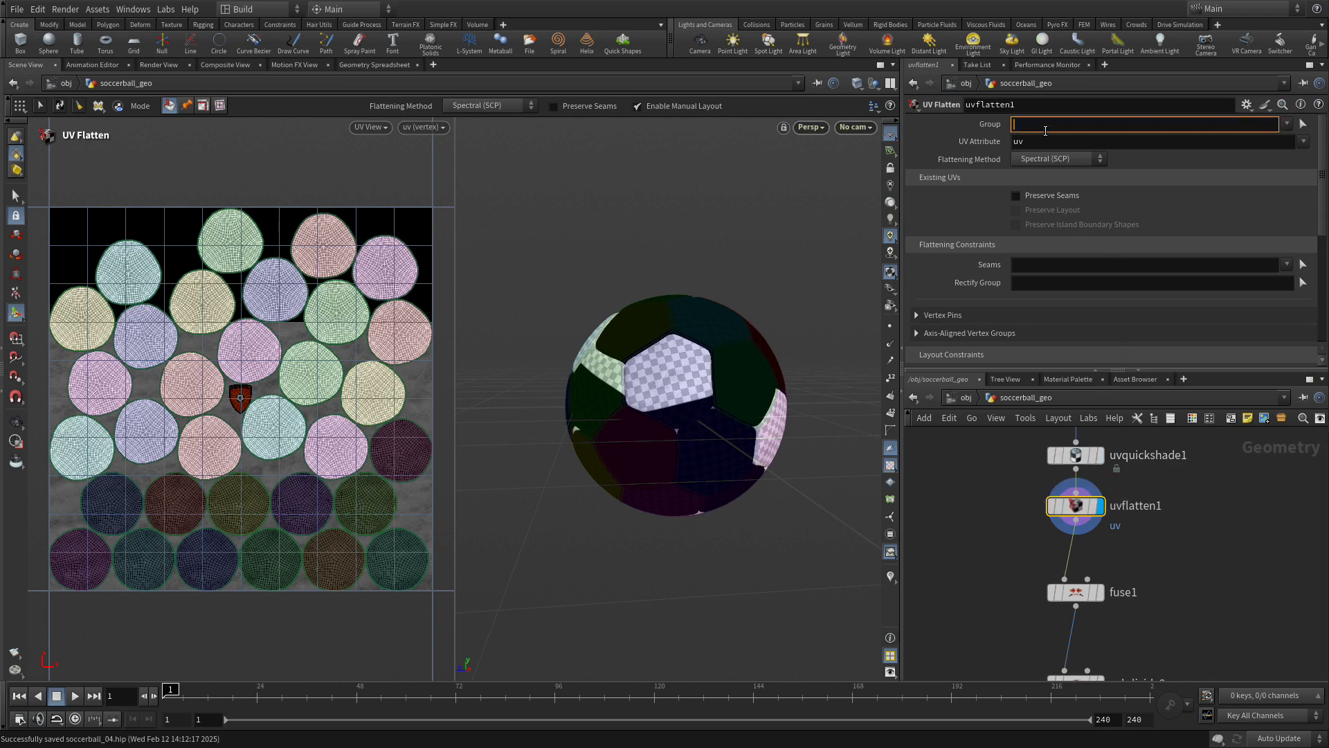
pyautogui.write('@patcches>19')
pyautogui.press('Return')
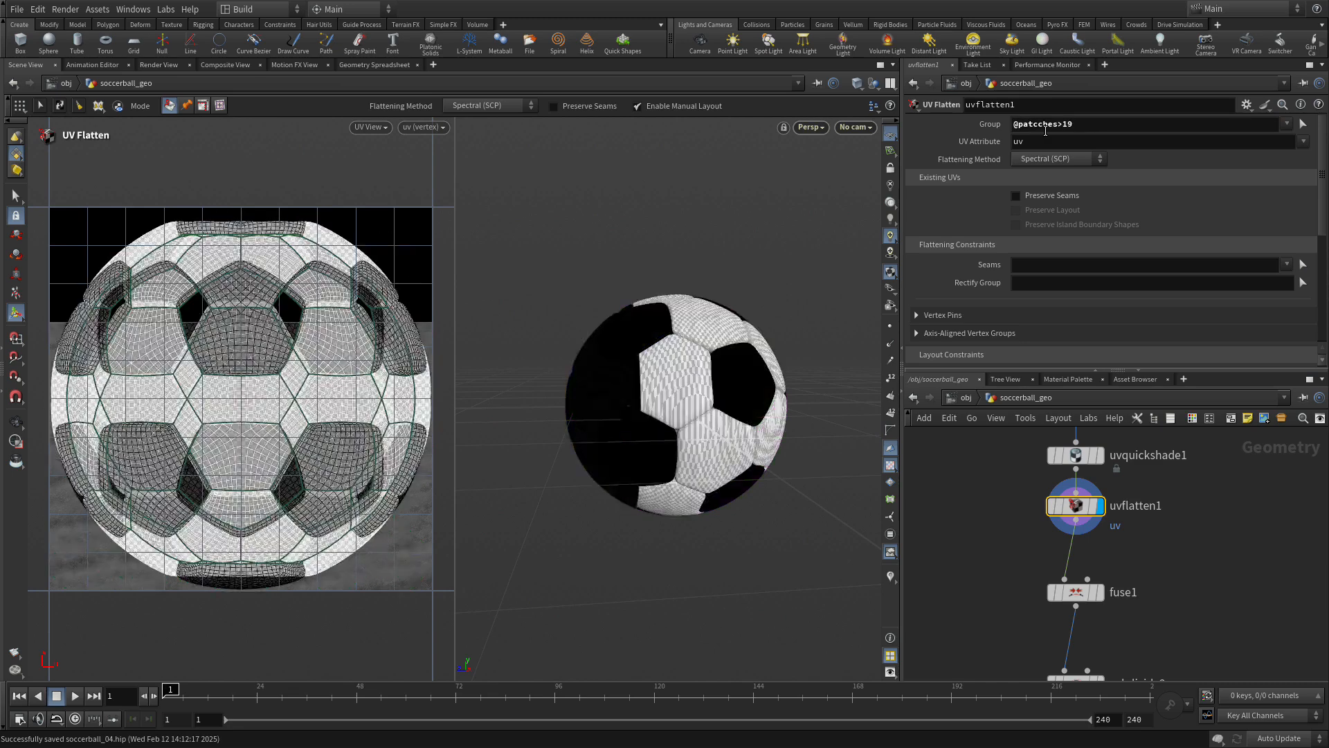
pyautogui.click(1038, 130)
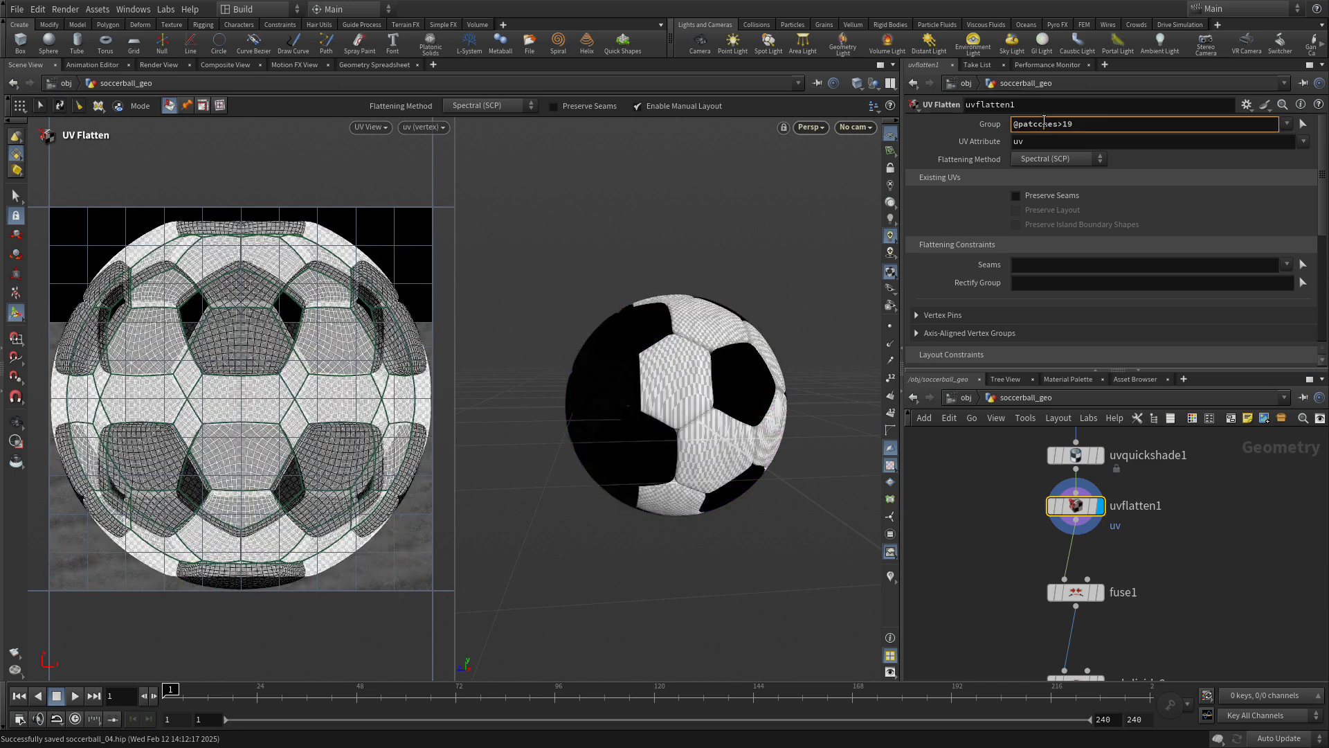
pyautogui.press('Delete')
pyautogui.press('Return')
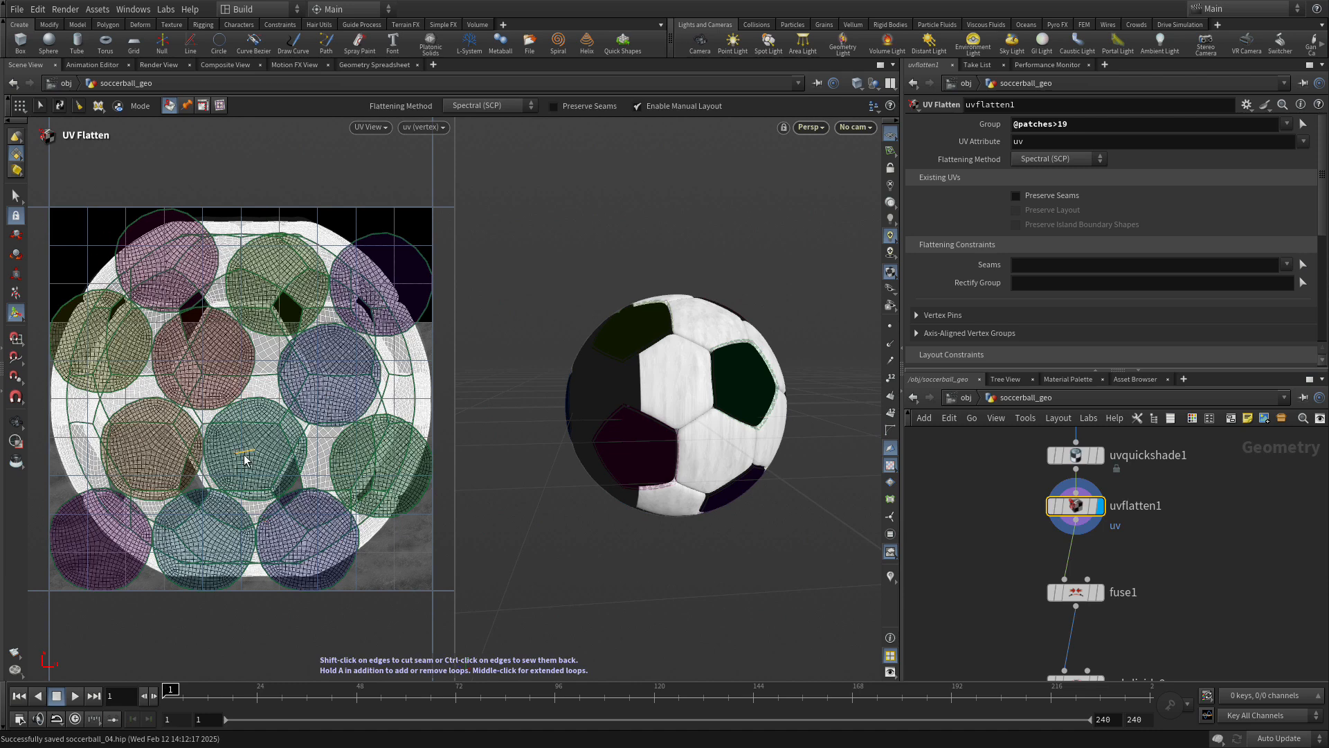
# Show the UV layout boundary handle and raise its lower edge to fit the islands within the texture's black strip.
pyautogui.click(15, 315)
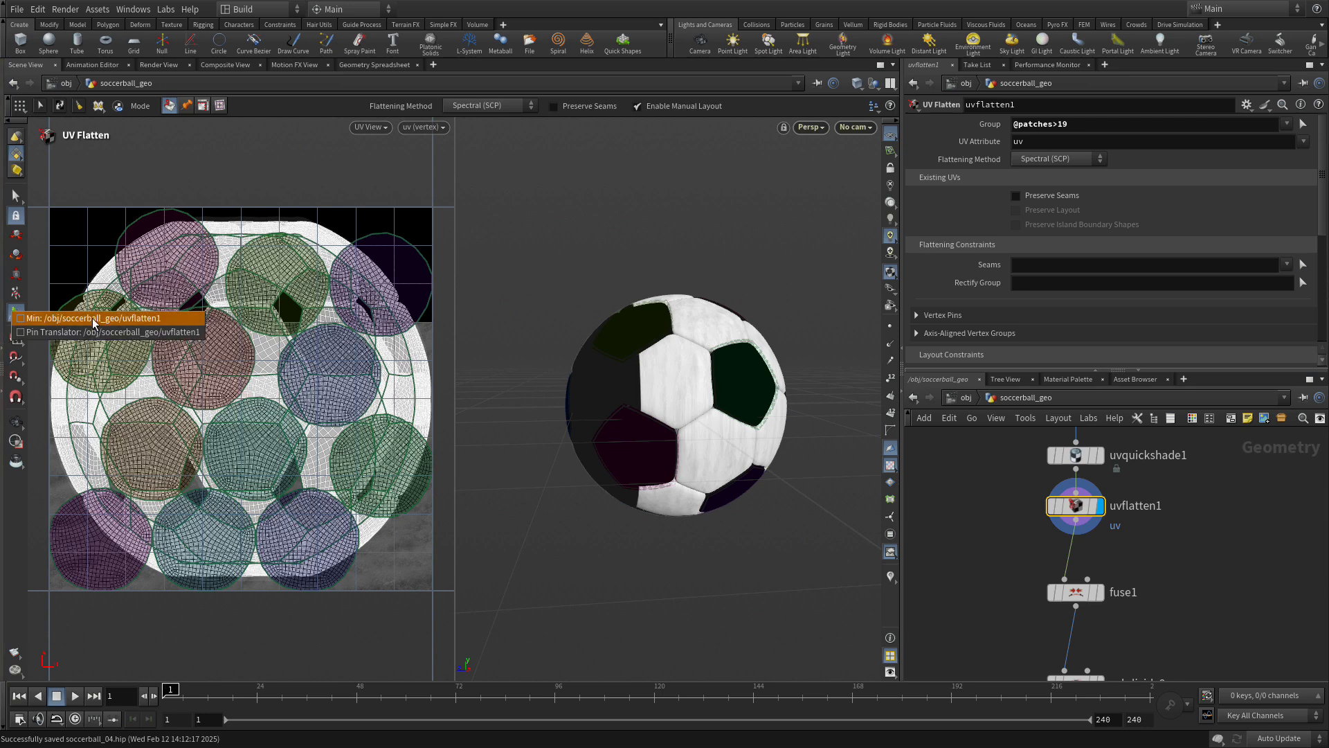
pyautogui.click(121, 320)
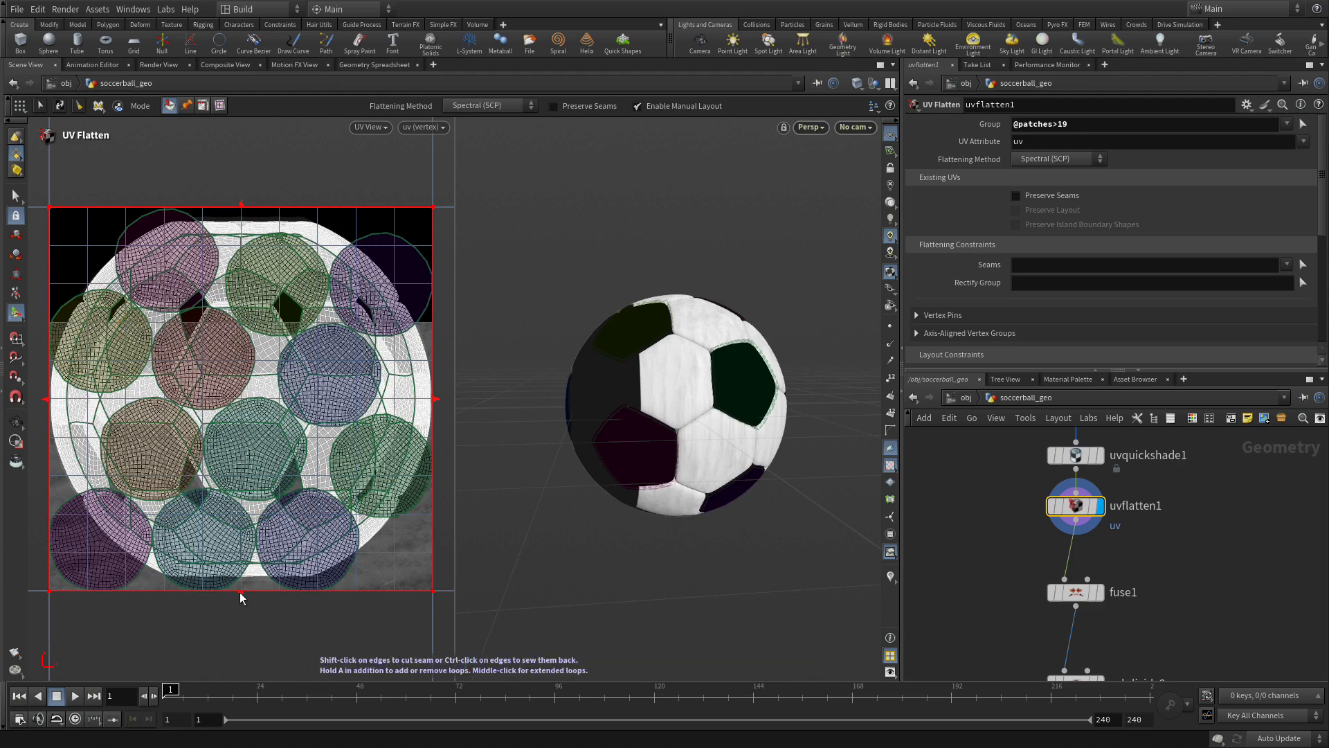
pyautogui.moveTo(240, 597); pyautogui.dragTo(249, 326)
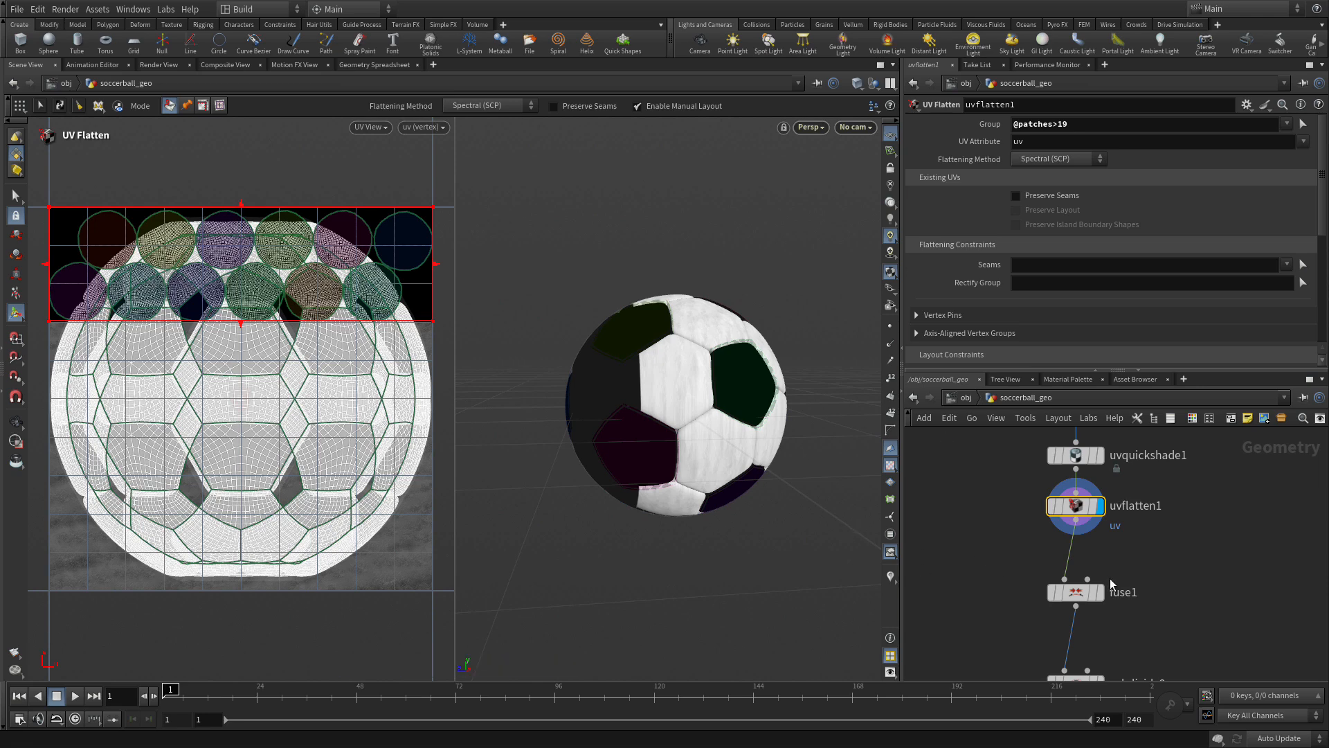
# Select the whole ball again and add a second UV Flatten after the first one.
pyautogui.moveTo(1190, 610); pyautogui.dragTo(1191, 581, button='middle')
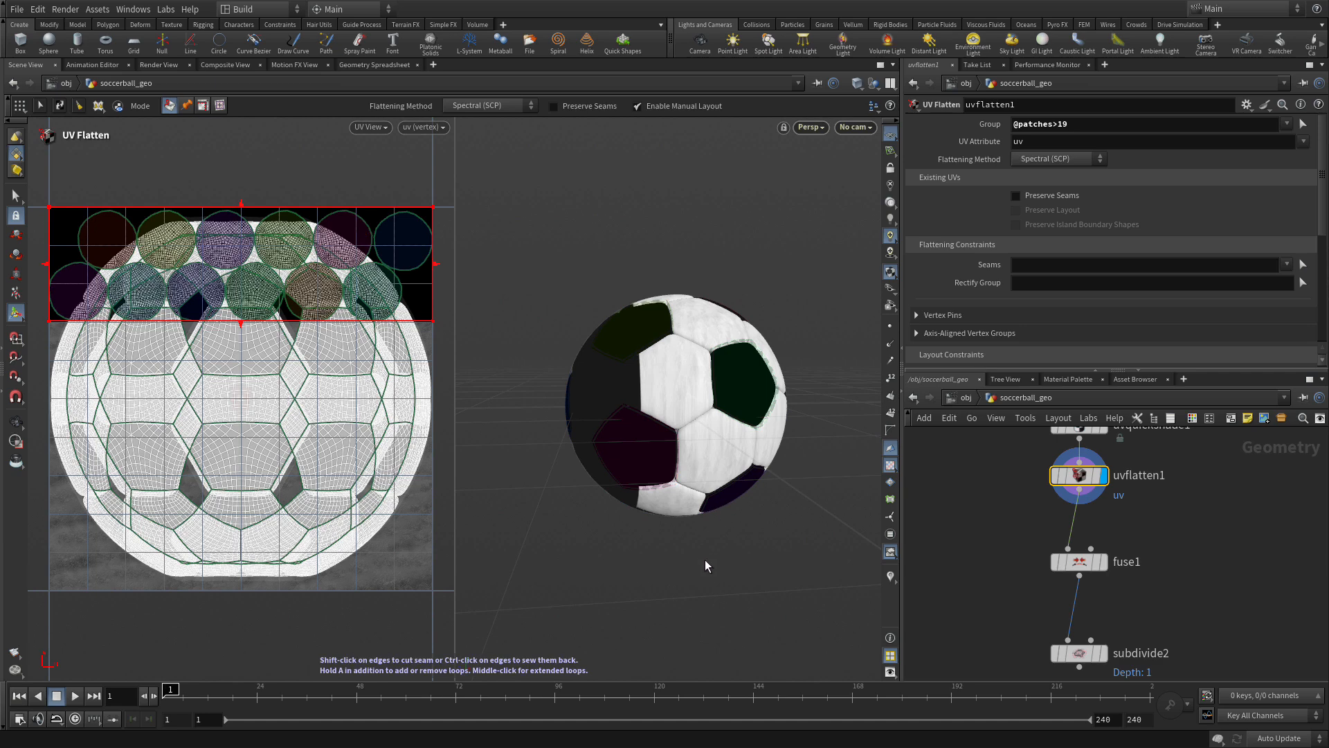
pyautogui.click(15, 196)
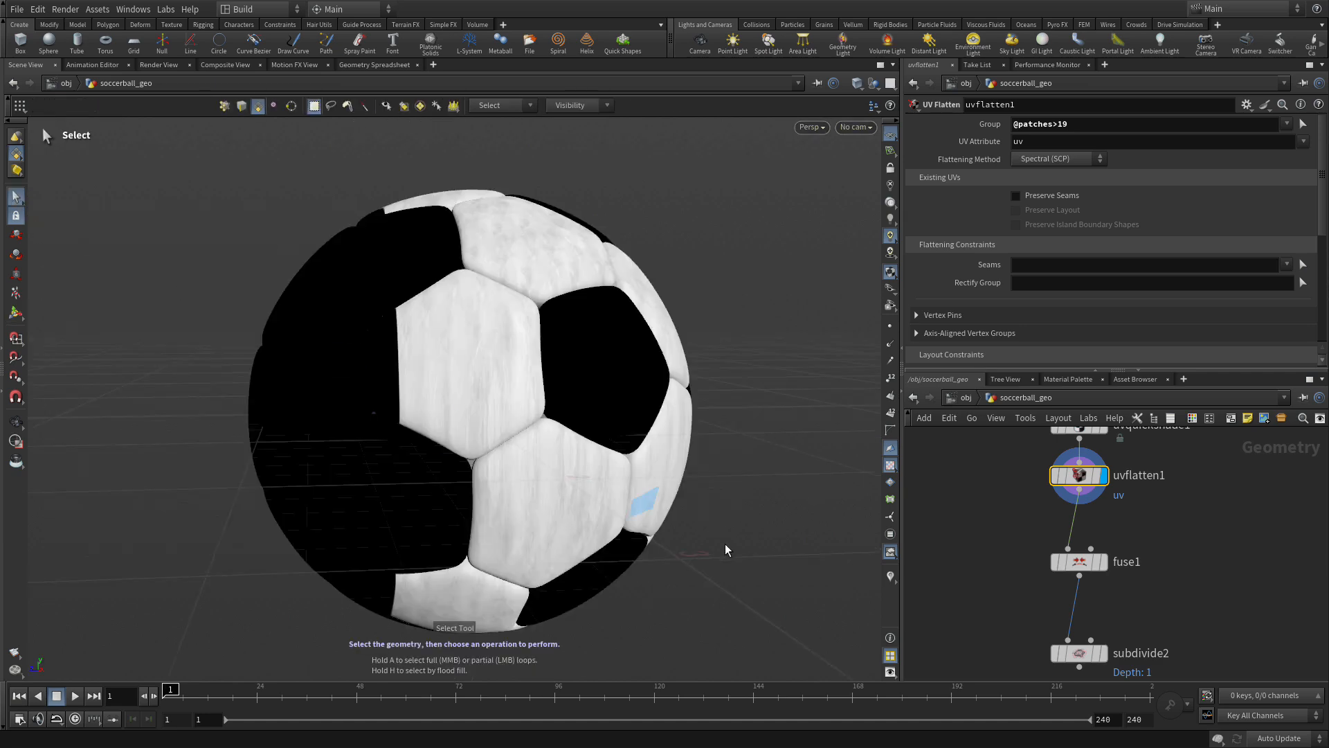
pyautogui.press('n')
pyautogui.press('Tab')
pyautogui.write('uvl')
pyautogui.press('BackSpace')
pyautogui.write('fl')
pyautogui.press('Return')
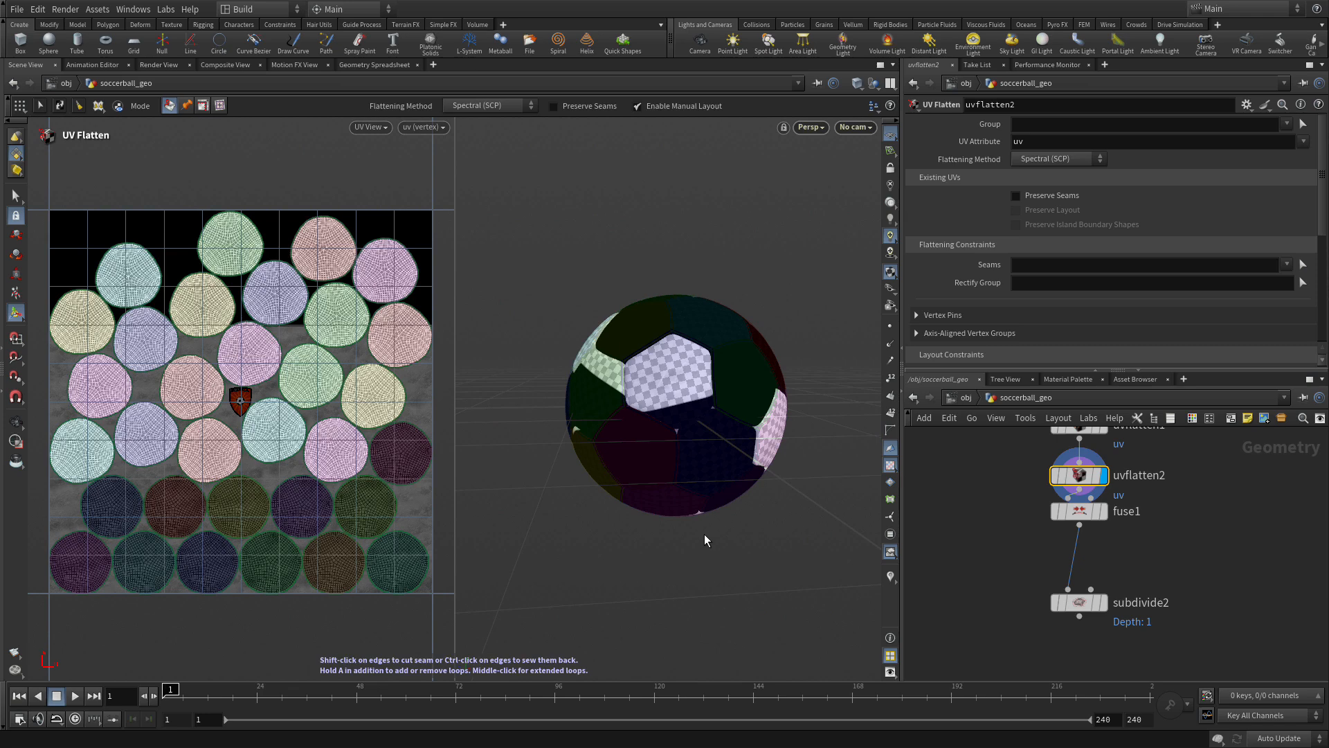
pyautogui.click(1026, 126)
pyautogui.write('@patc')
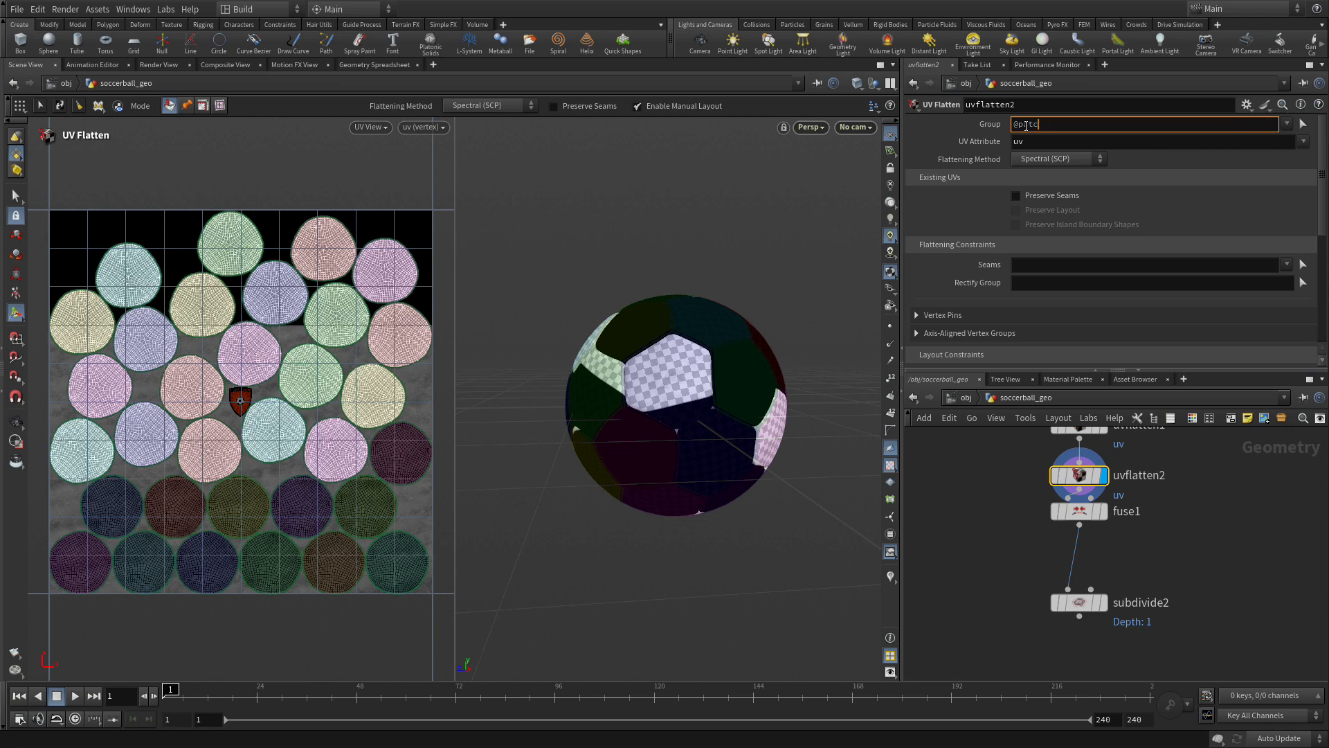
pyautogui.write('hes<20')
pyautogui.press('Return')
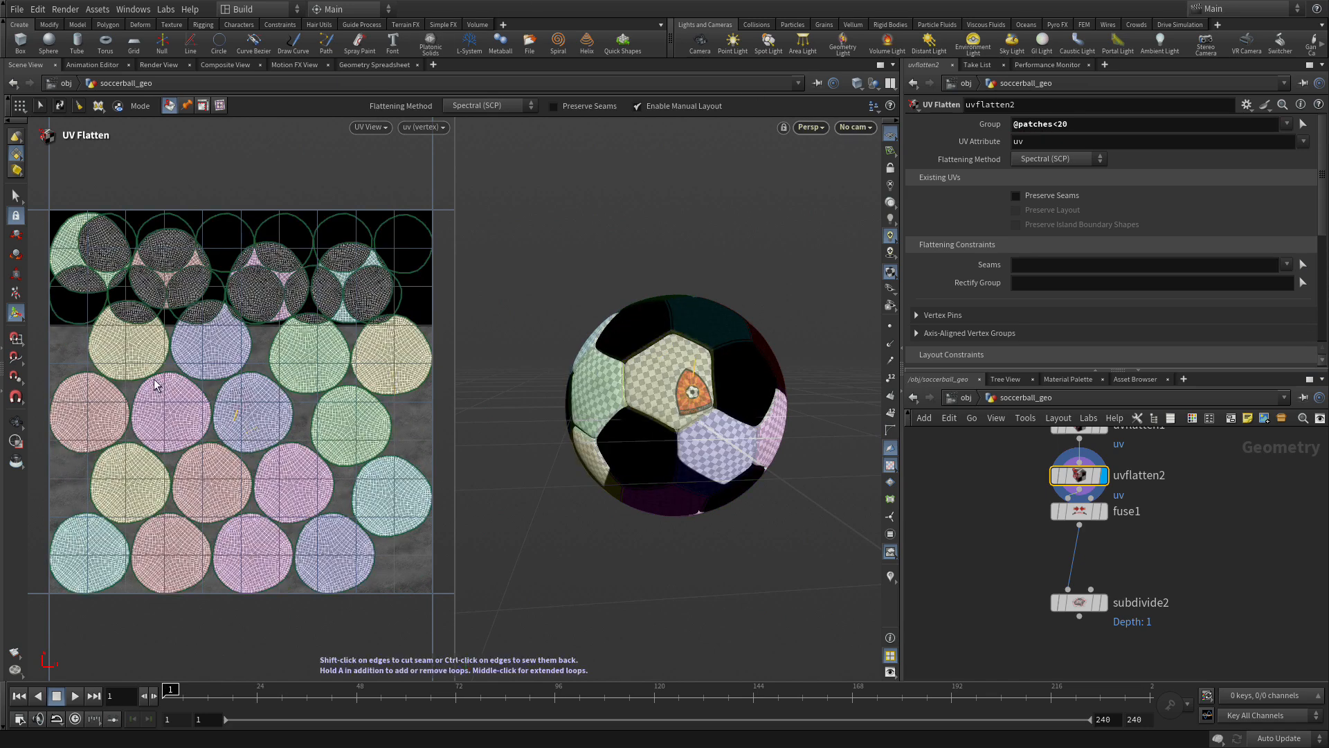
# Lower the upper edge of the second UV Flatten's layout boundary to just below the texture's black strip, then hide the boundary handle.
pyautogui.click(16, 313)
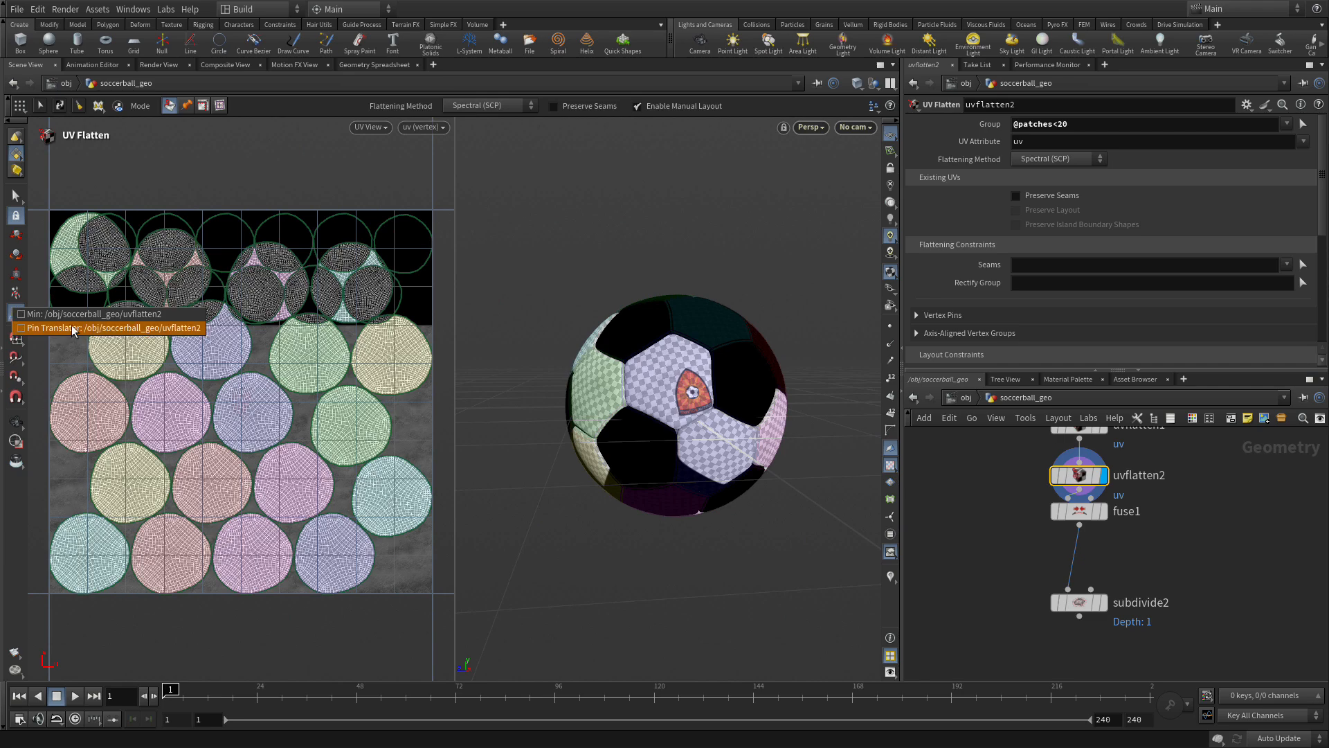
pyautogui.click(70, 315)
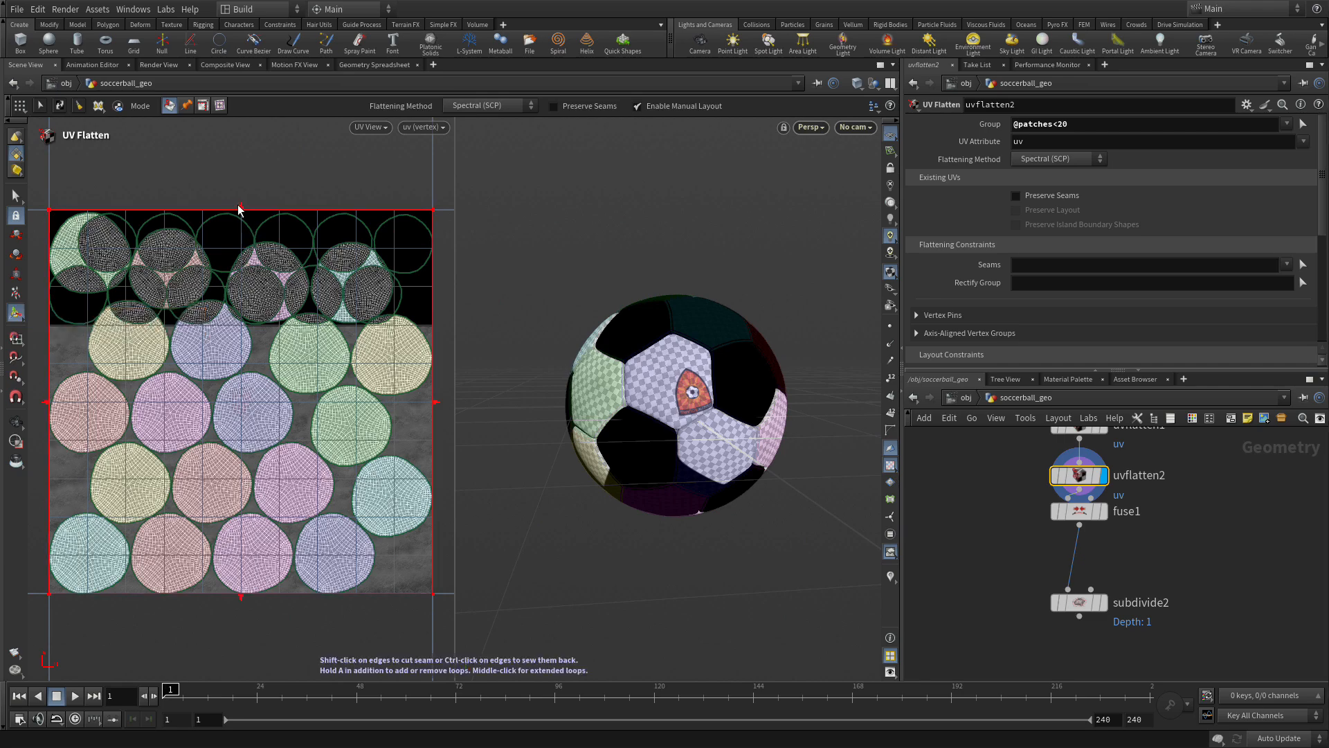
pyautogui.moveTo(241, 210); pyautogui.dragTo(221, 334)
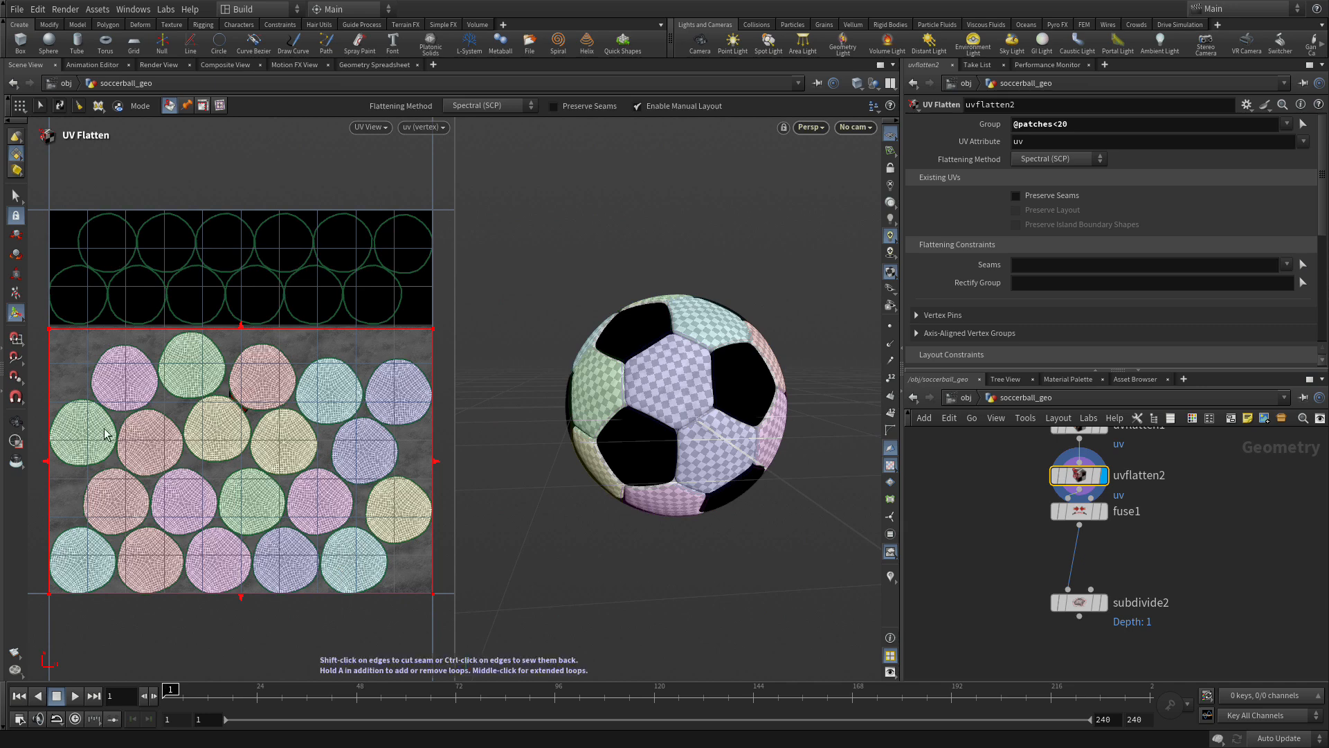
pyautogui.click(14, 315)
pyautogui.click(19, 319)
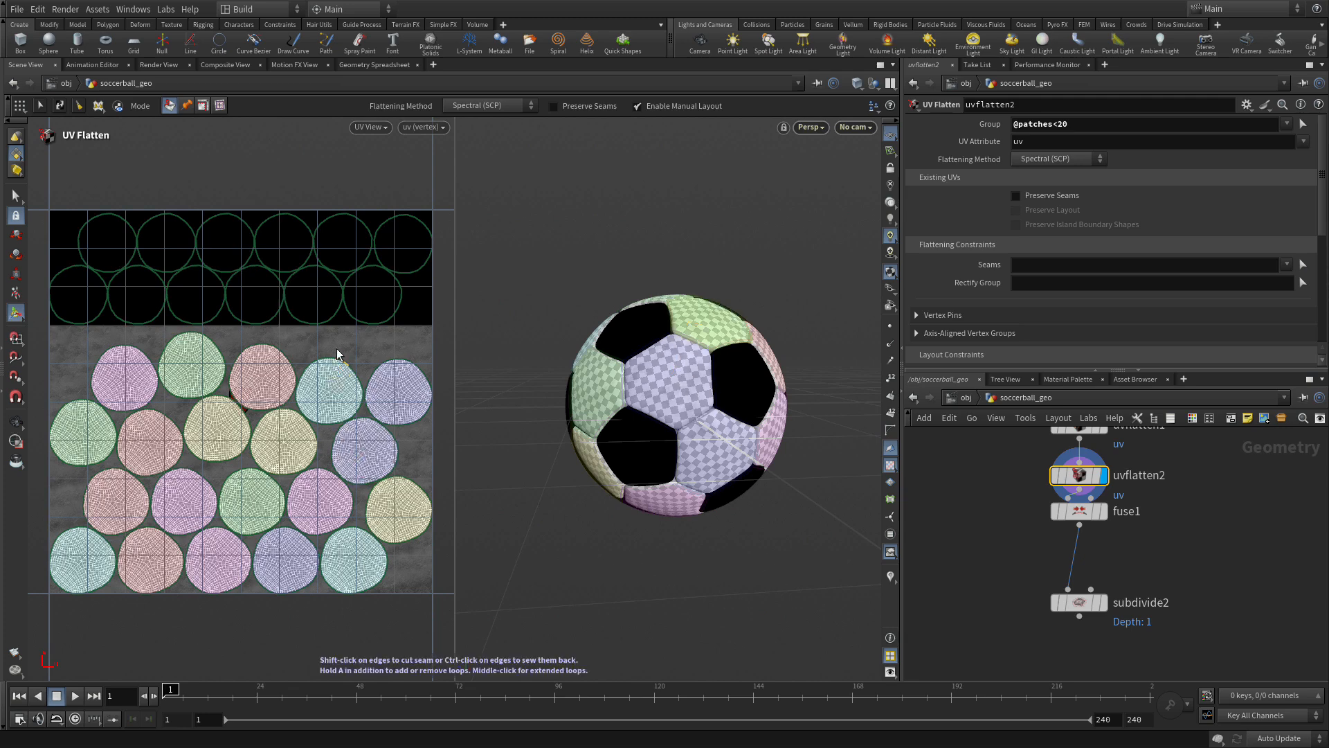
# Turn off the UV Flatten's checker pattern visualization, then leave the tool and inspect the ball with only its color texture.
pyautogui.rightClick(506, 360)
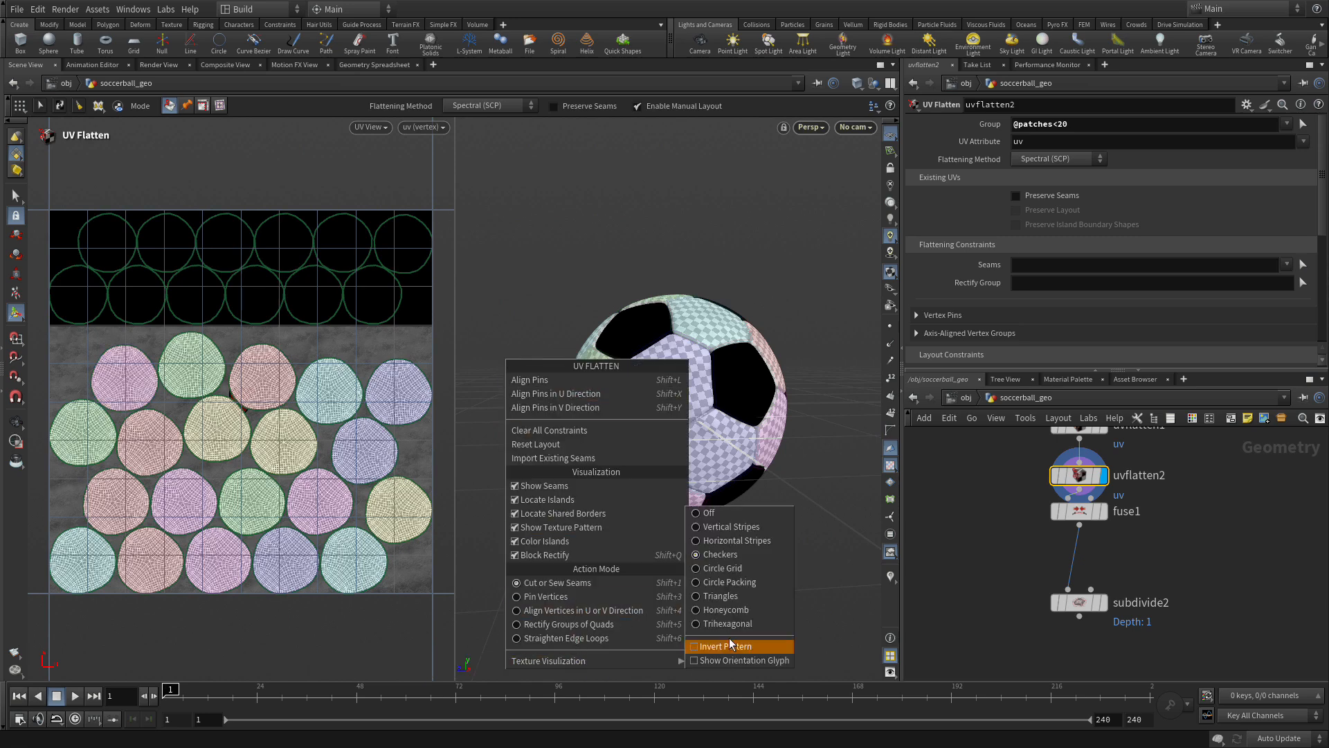
pyautogui.moveTo(668, 662)
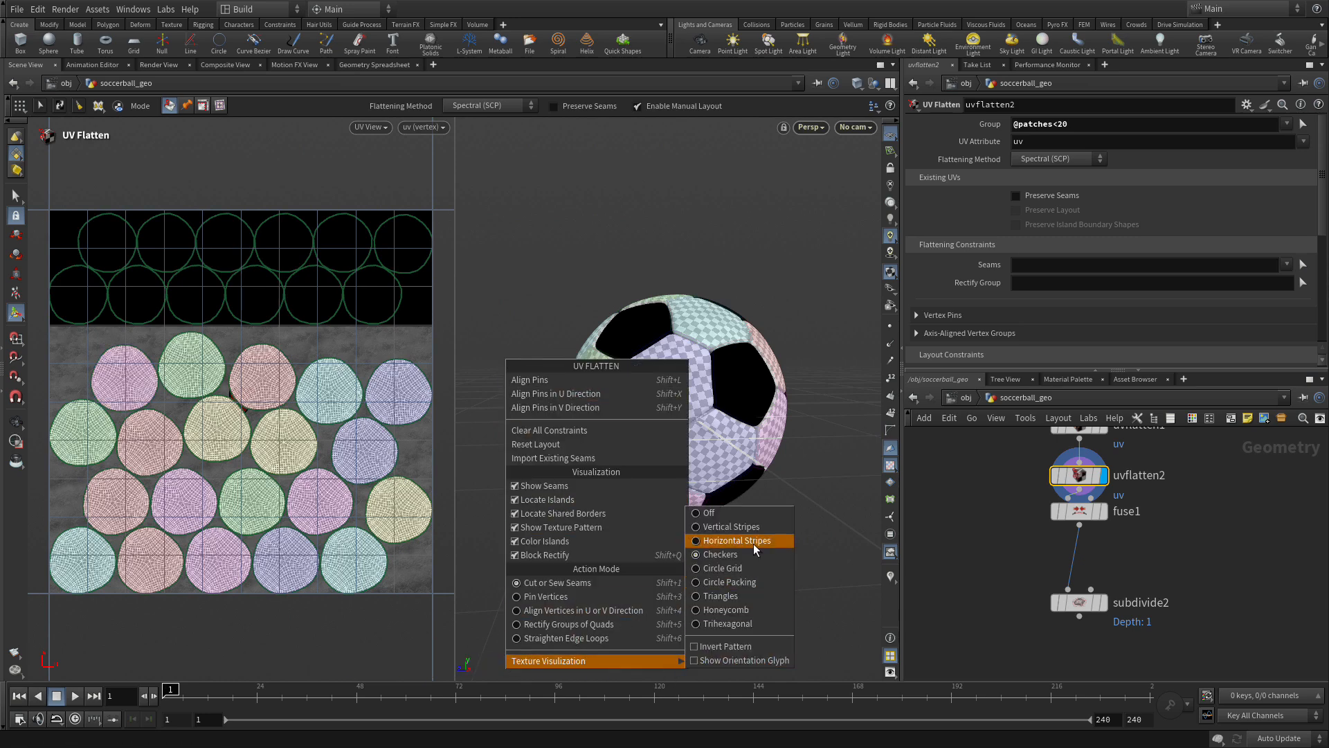
pyautogui.click(747, 515)
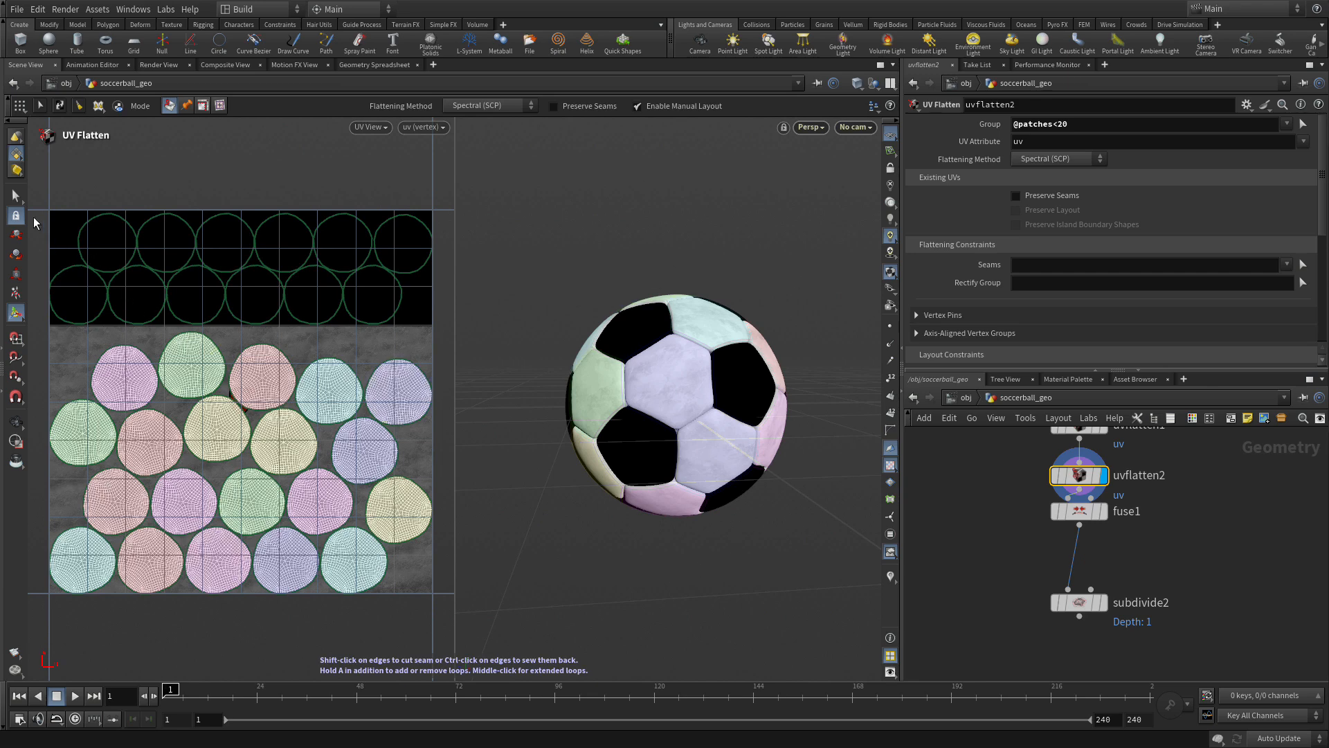
pyautogui.click(16, 196)
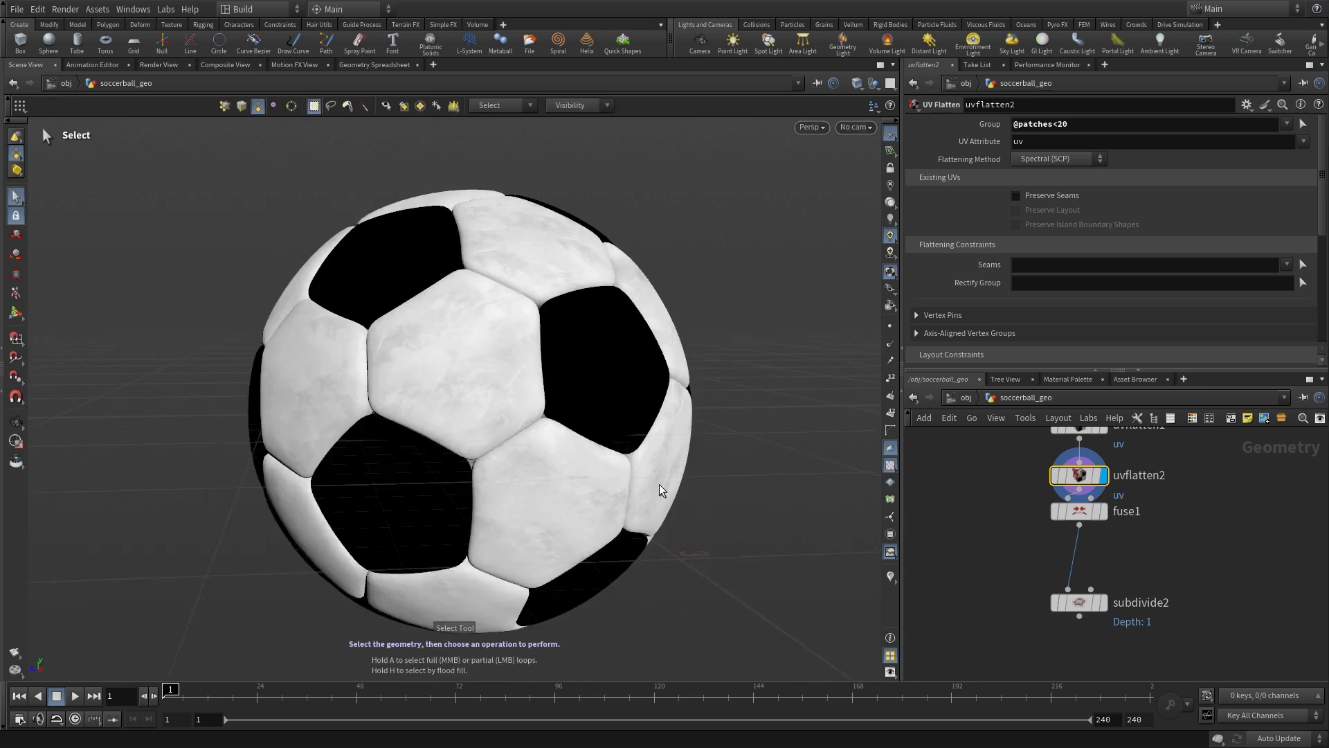
pyautogui.keyDown('alt'); pyautogui.moveTo(430, 398); pyautogui.dragTo(177, 407); pyautogui.keyUp('alt')
pyautogui.keyDown('alt'); pyautogui.moveTo(340, 419); pyautogui.dragTo(255, 405); pyautogui.keyUp('alt')
pyautogui.press('h')
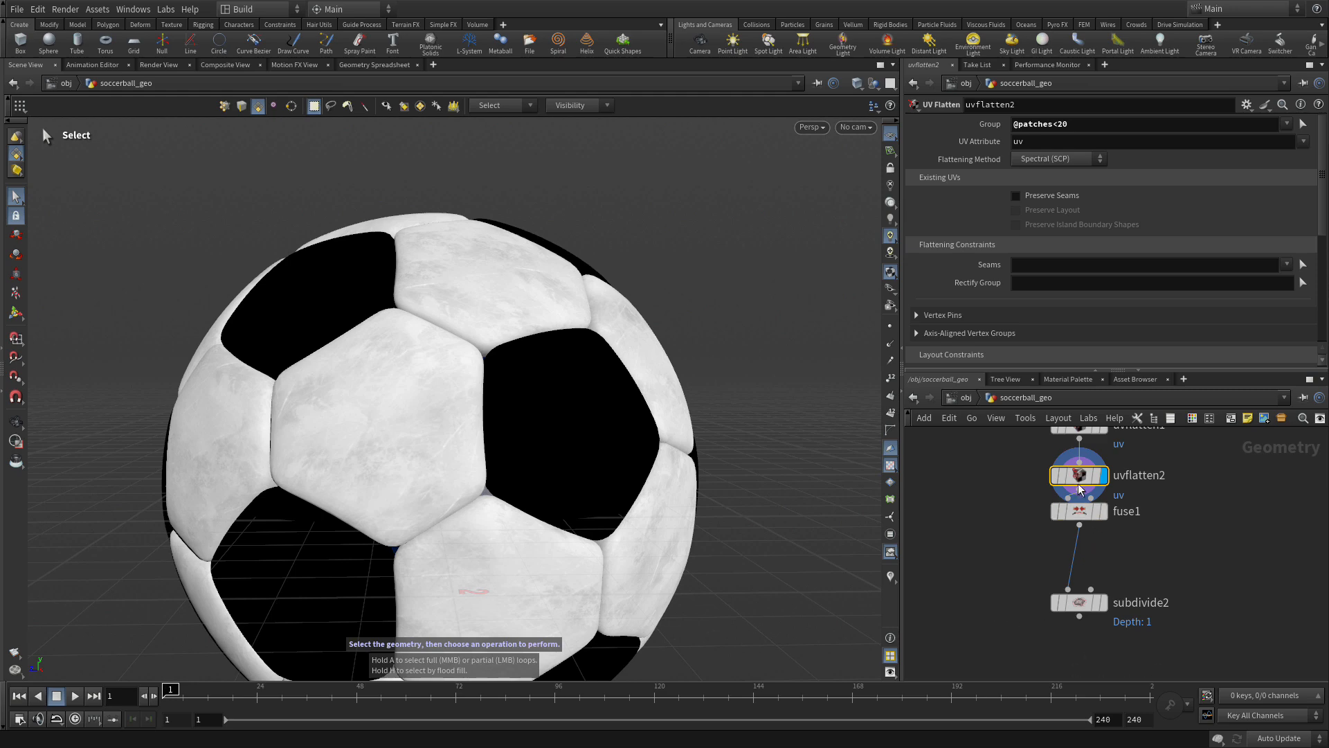
# Return to UV Flatten, pin the front white hexagonal patch, and move its UV island onto the crest in the texture.
pyautogui.click(16, 313)
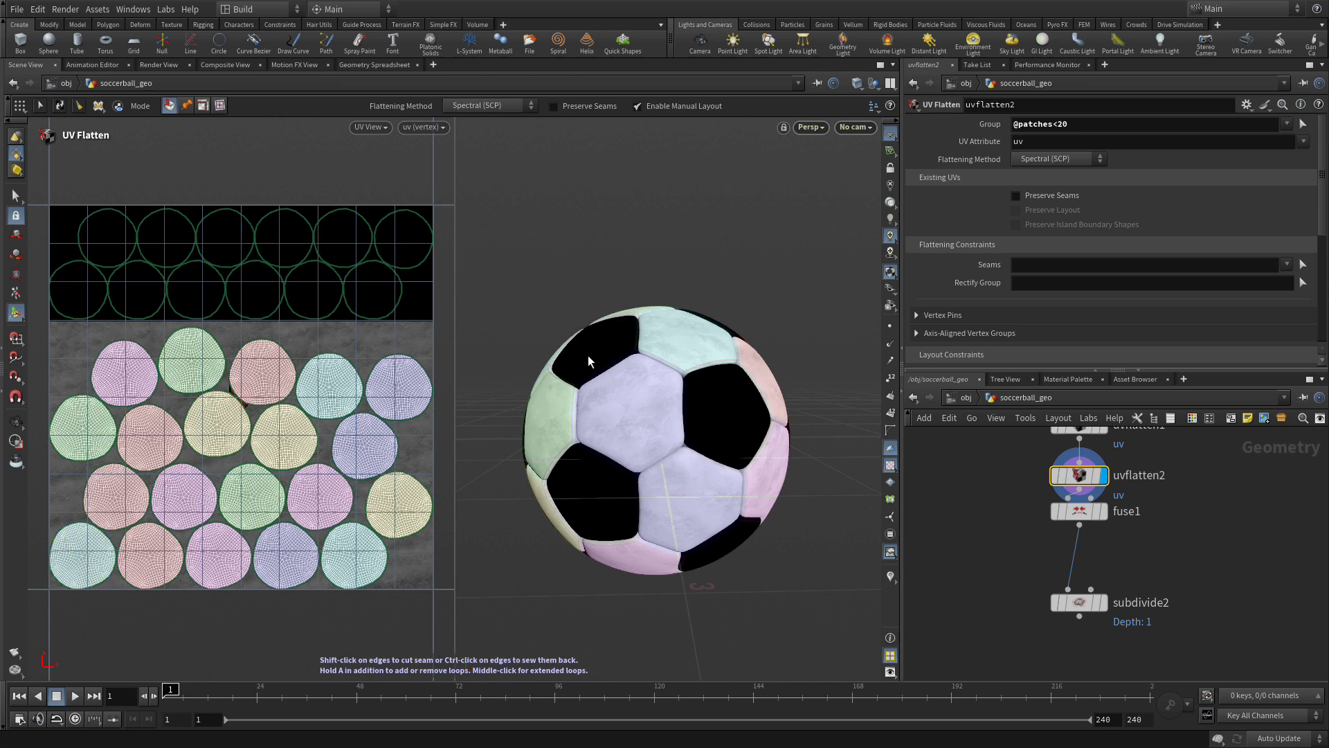
pyautogui.click(186, 105)
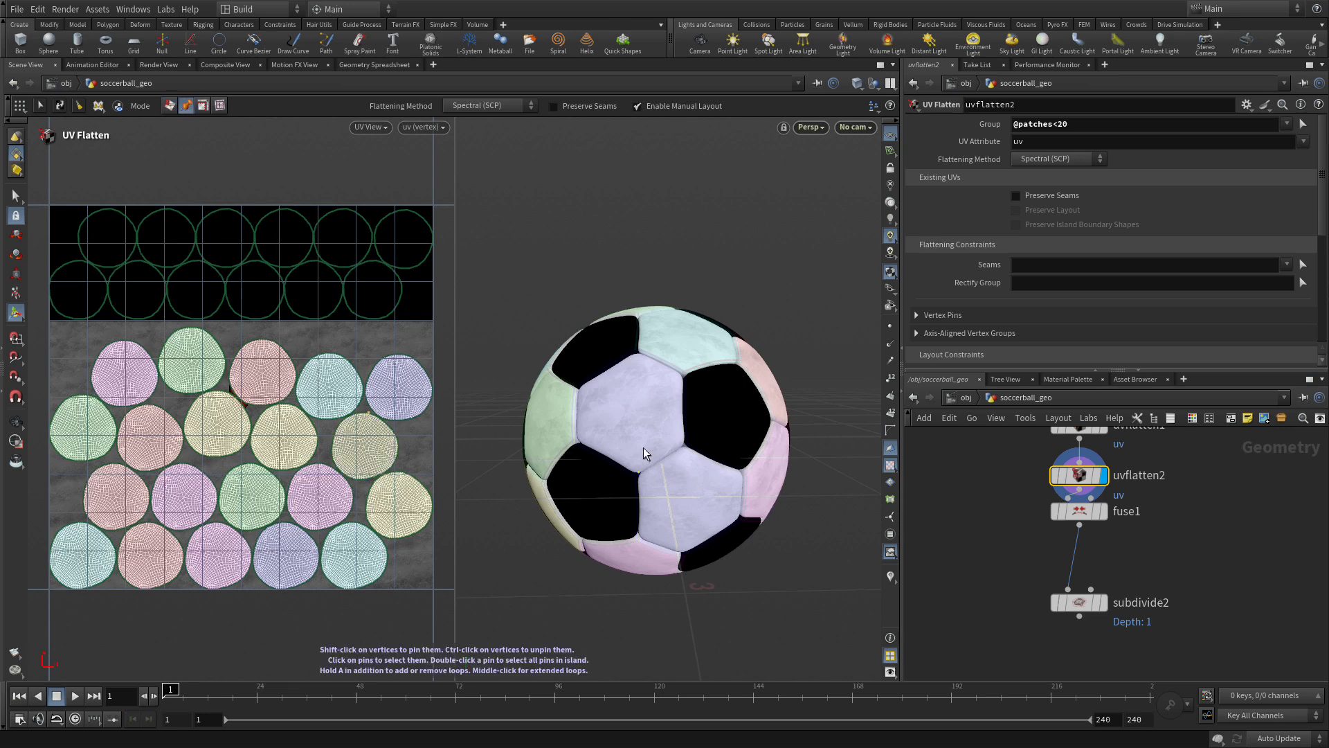
pyautogui.press('shift')
pyautogui.keyDown('shift'); pyautogui.click(628, 411); pyautogui.keyUp('shift')
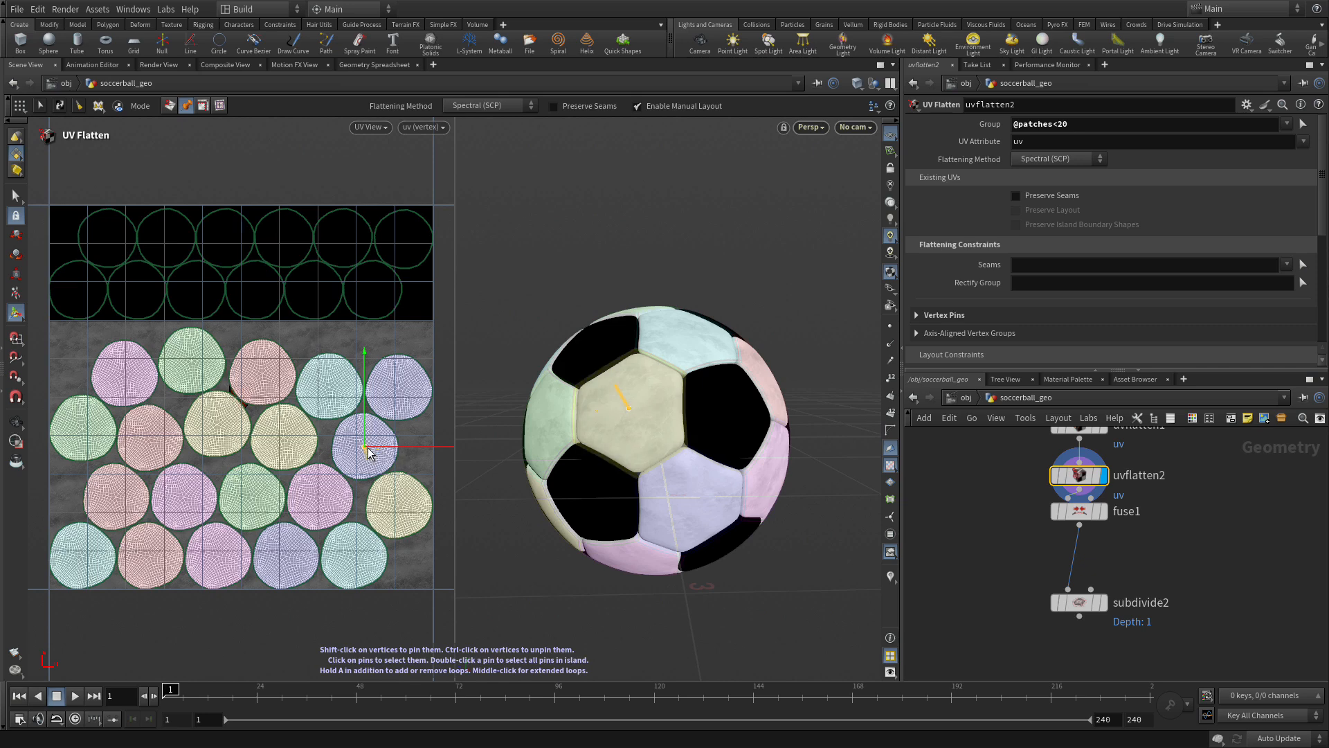
pyautogui.moveTo(364, 448); pyautogui.dragTo(242, 403)
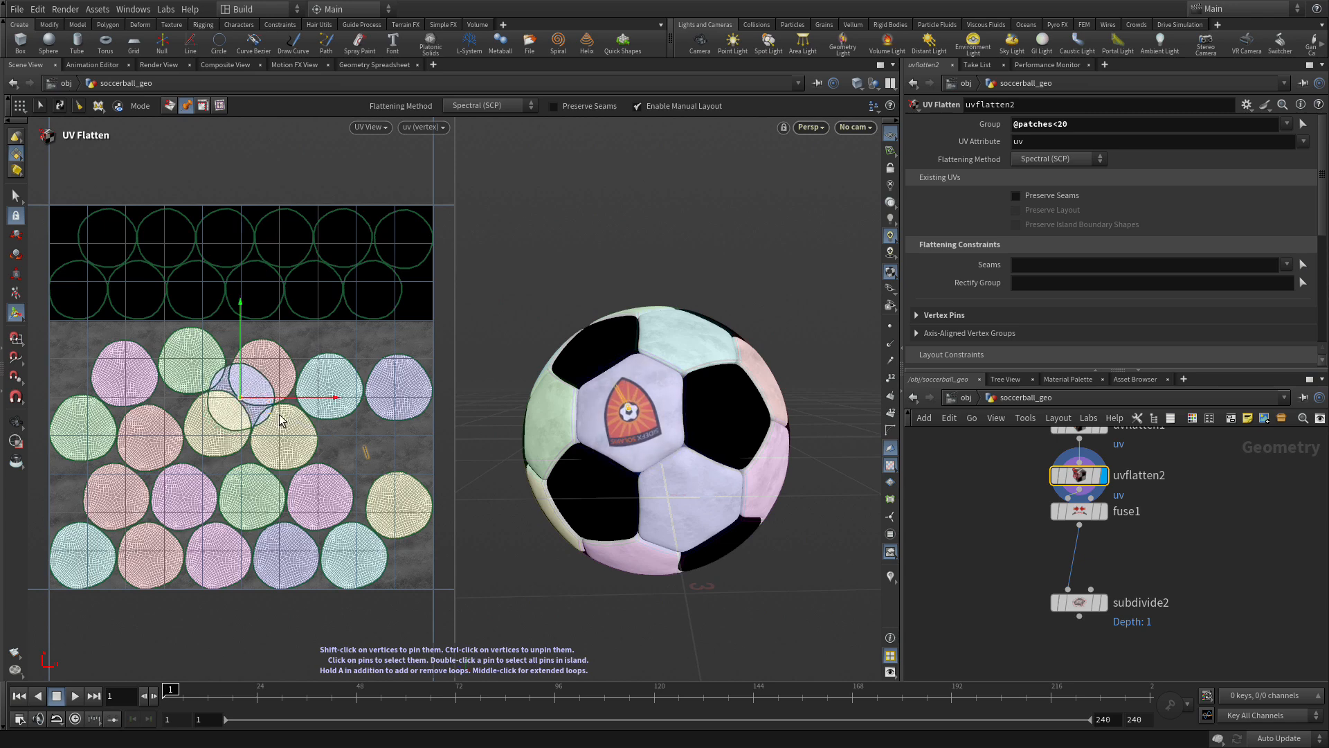
# Rotate the pinned island to turn the crest on the ball's front patch, and adjust the island's position slightly to center it.
pyautogui.press('r')
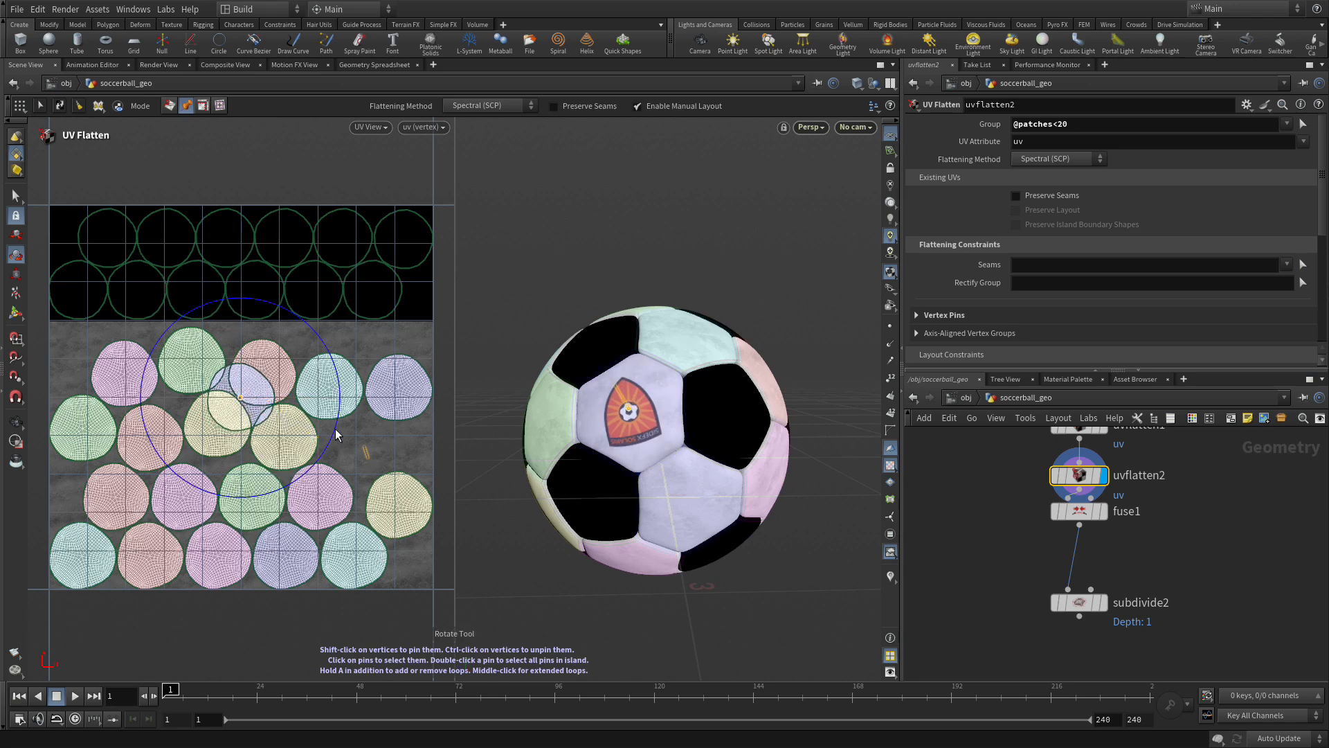
pyautogui.moveTo(336, 440)
pyautogui.mouseDown()
pyautogui.moveTo(218, 476)
pyautogui.moveTo(181, 470)
pyautogui.moveTo(156, 401)
pyautogui.moveTo(166, 379)
pyautogui.mouseUp()
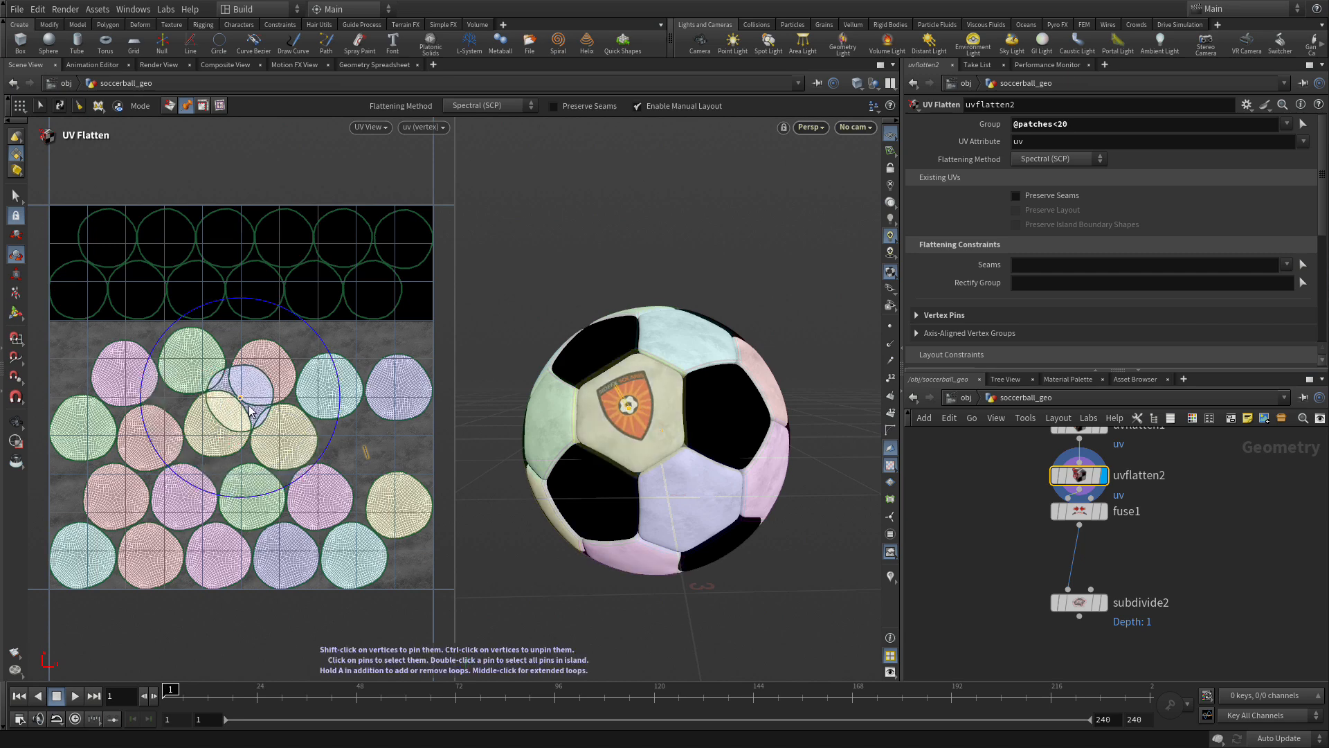
pyautogui.press('t')
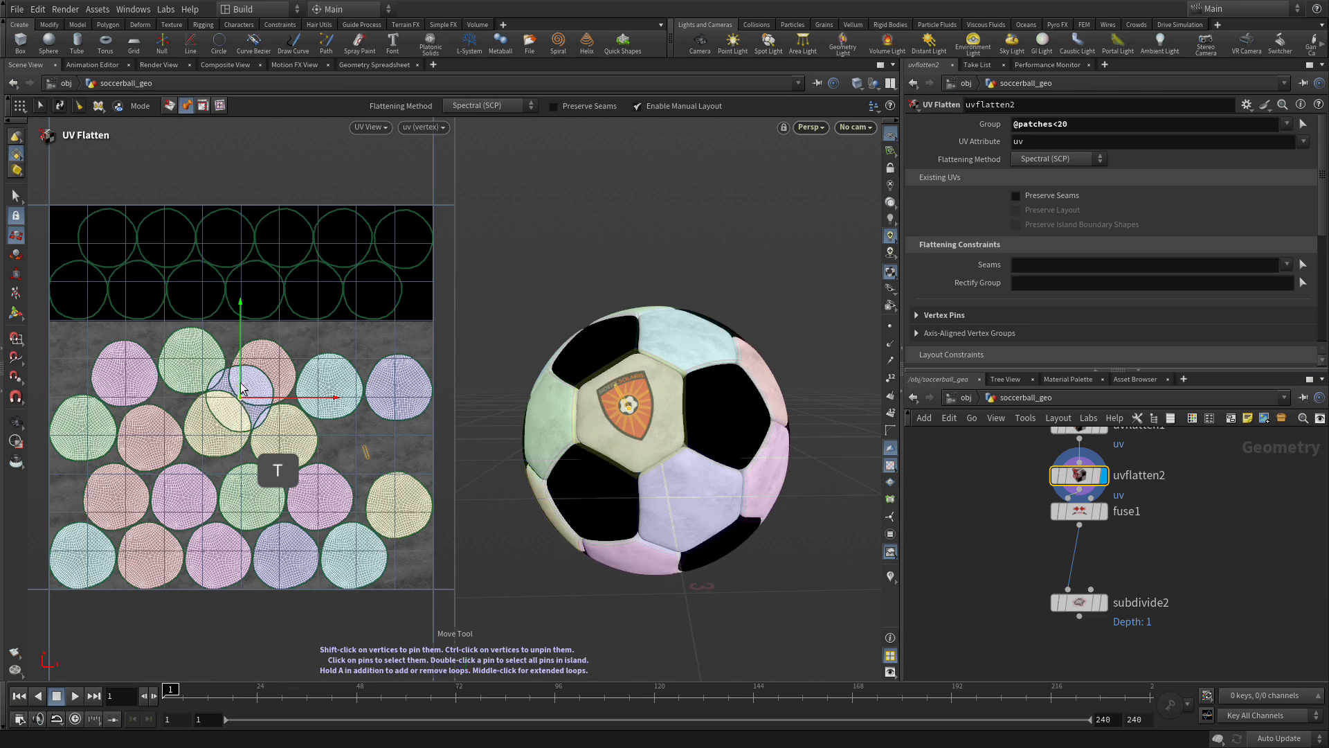
pyautogui.moveTo(243, 383); pyautogui.dragTo(249, 378)
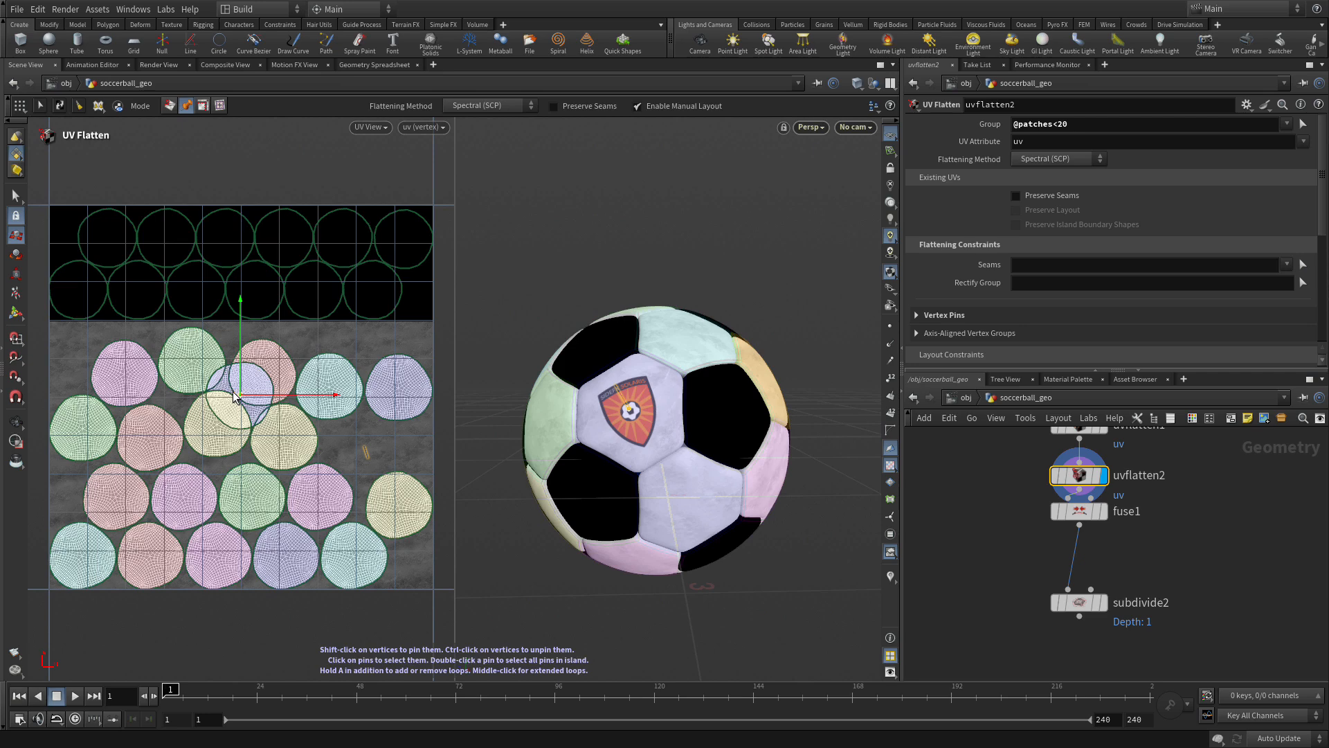
# Repack the remaining islands around the pinned crest island, and rotate the pinned island slightly.
pyautogui.click(59, 108)
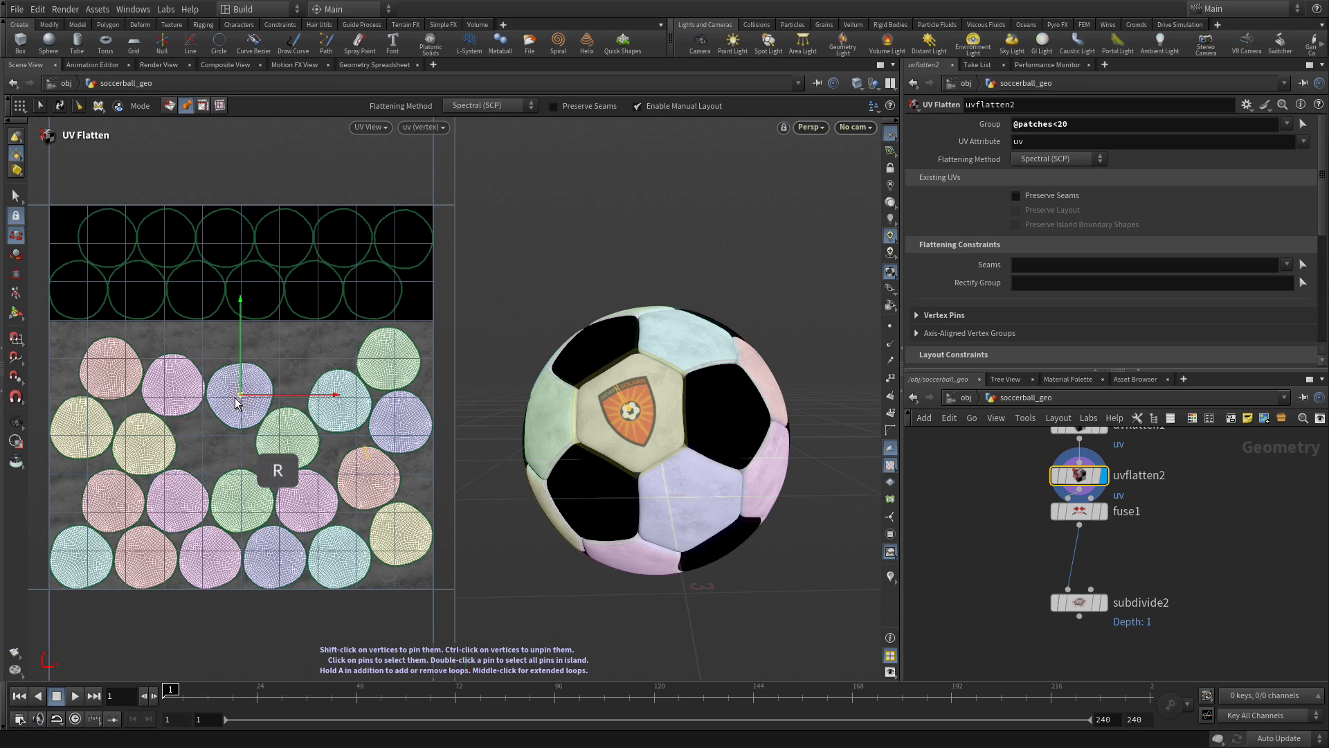
pyautogui.press('r')
pyautogui.moveTo(333, 446)
pyautogui.mouseDown()
pyautogui.moveTo(304, 458)
pyautogui.moveTo(313, 450)
pyautogui.mouseUp()
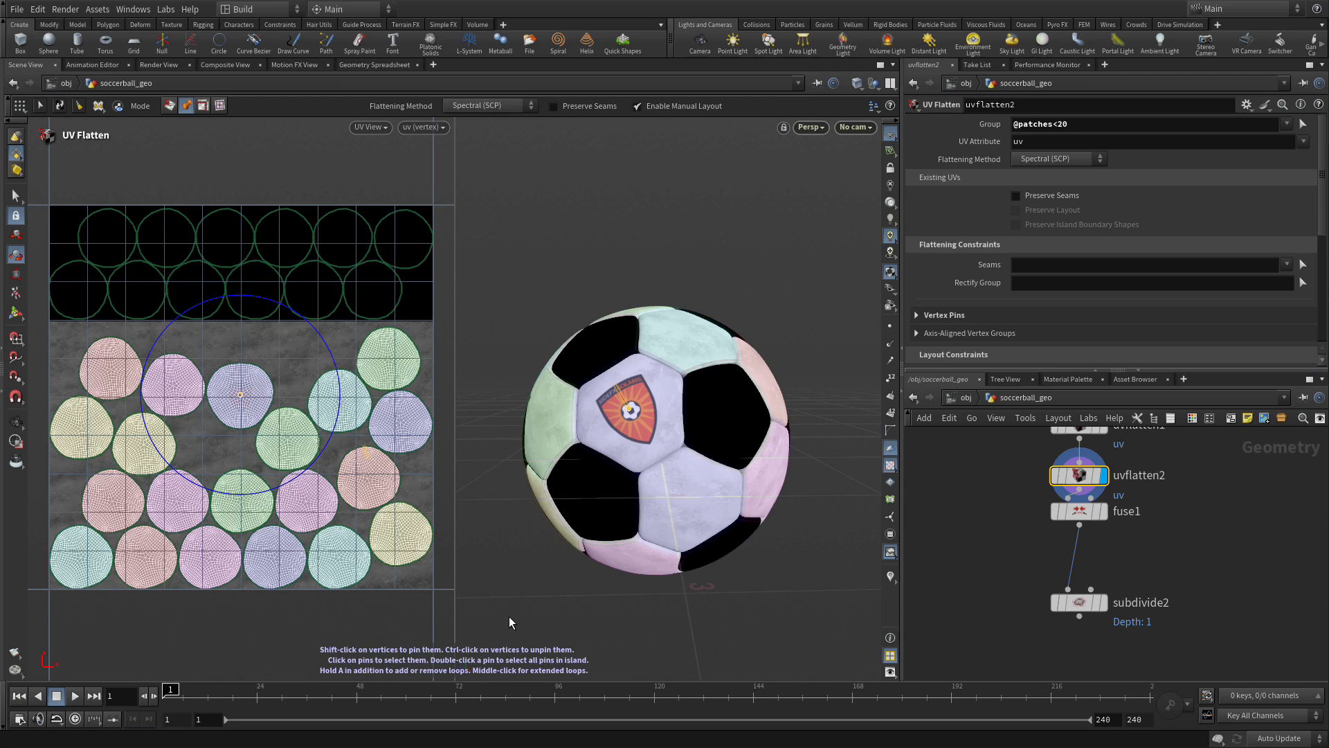
# Bypass the uvquickshade1 node.
pyautogui.moveTo(1225, 553); pyautogui.dragTo(1227, 623, button='middle')
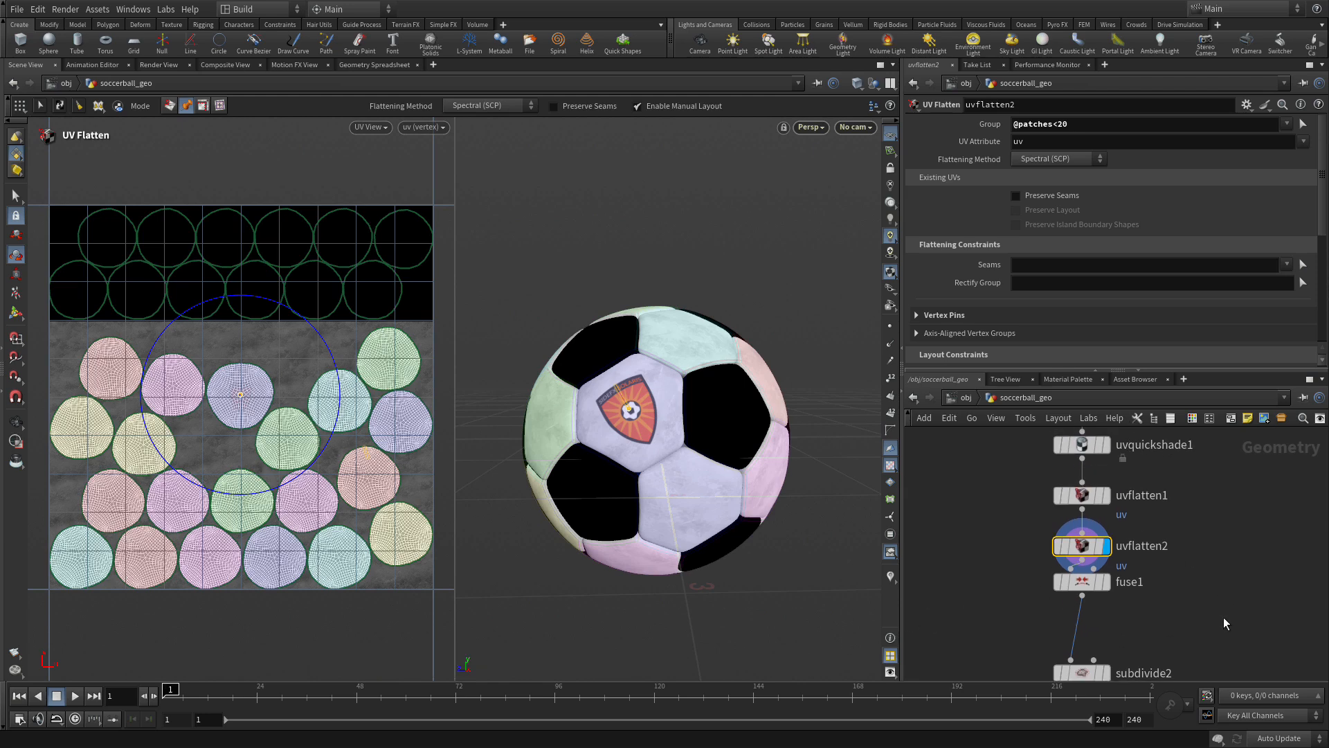
pyautogui.moveTo(1189, 576); pyautogui.dragTo(1172, 603, button='middle')
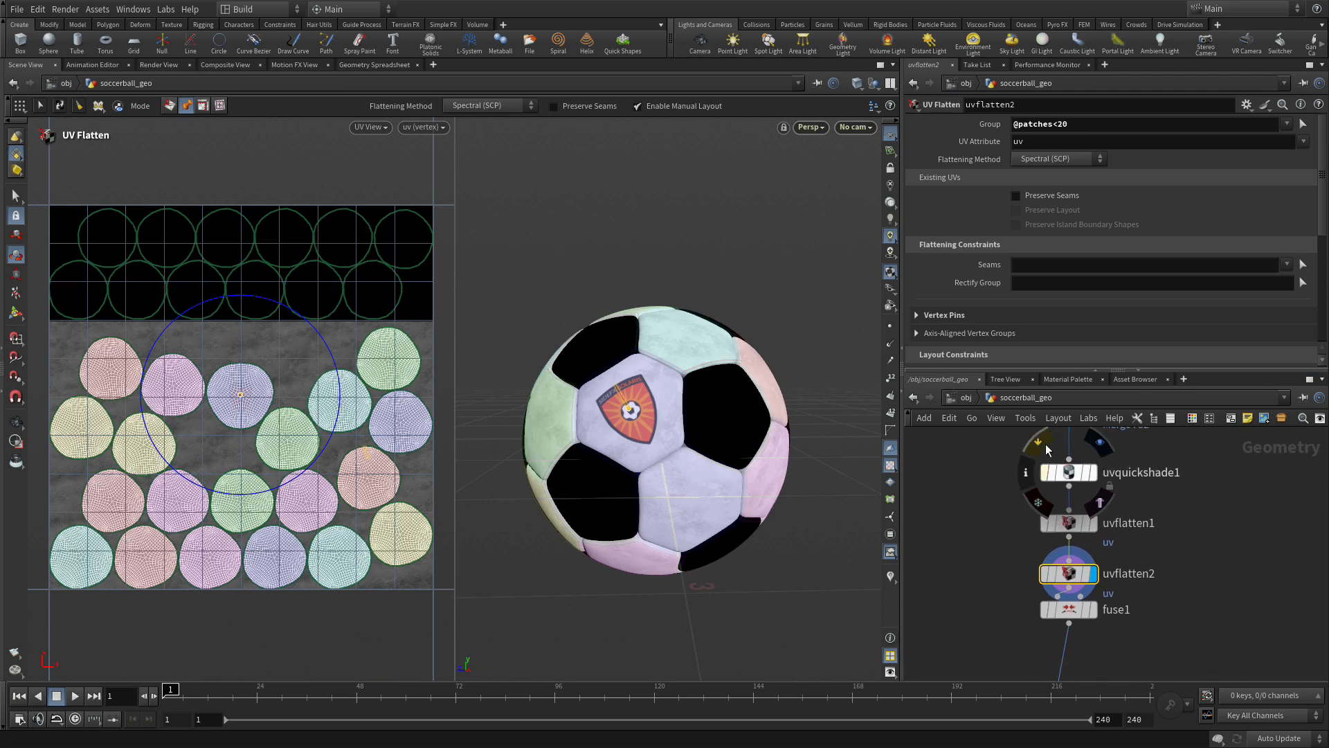
pyautogui.click(1041, 443)
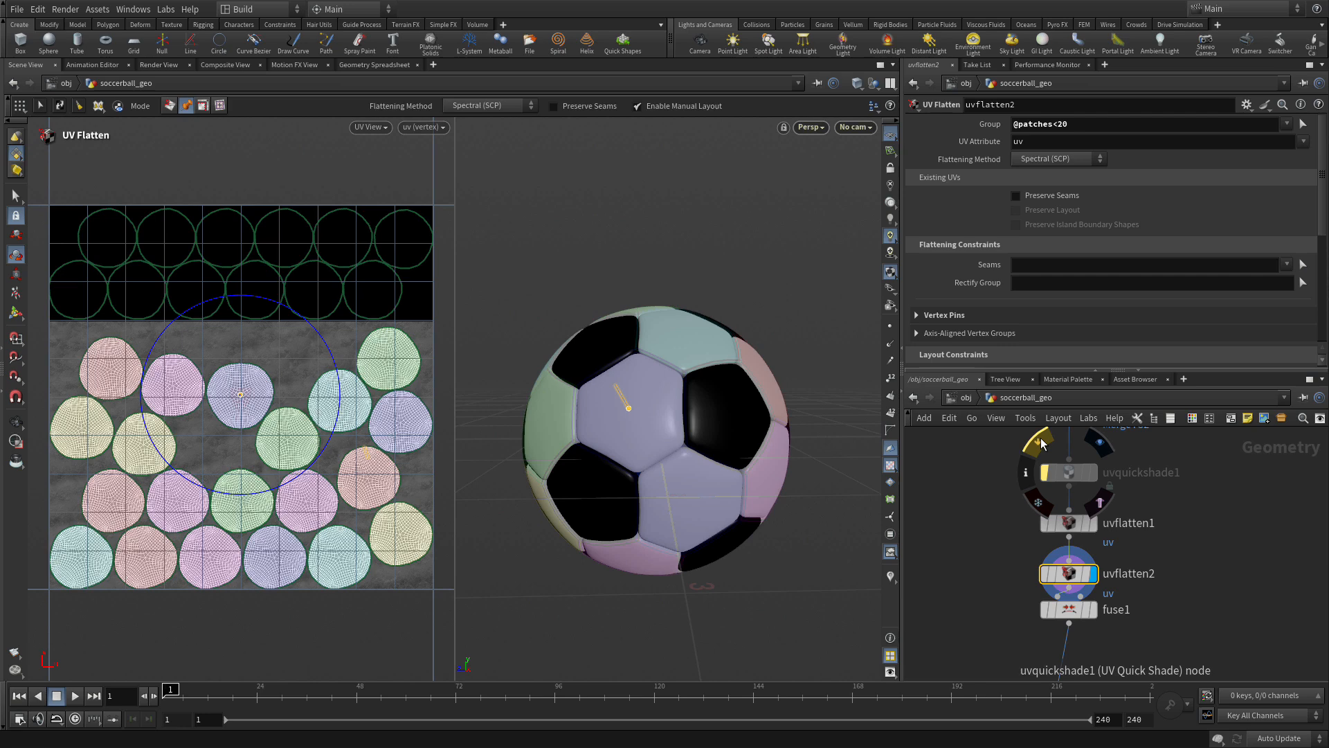
# Set the subdivide2 node as the displayed result and show the whole subdivided ball in the viewport.
pyautogui.moveTo(1215, 623); pyautogui.dragTo(1160, 475, button='middle')
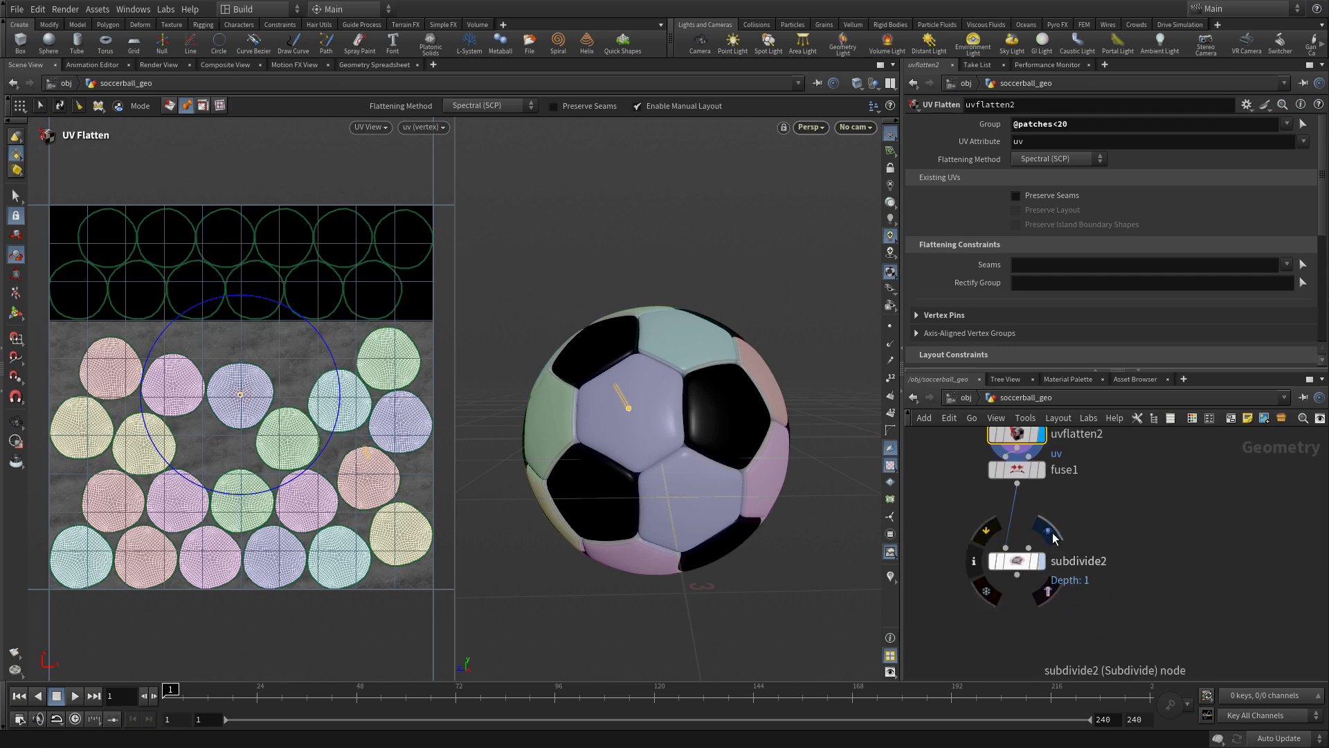
pyautogui.click(1042, 557)
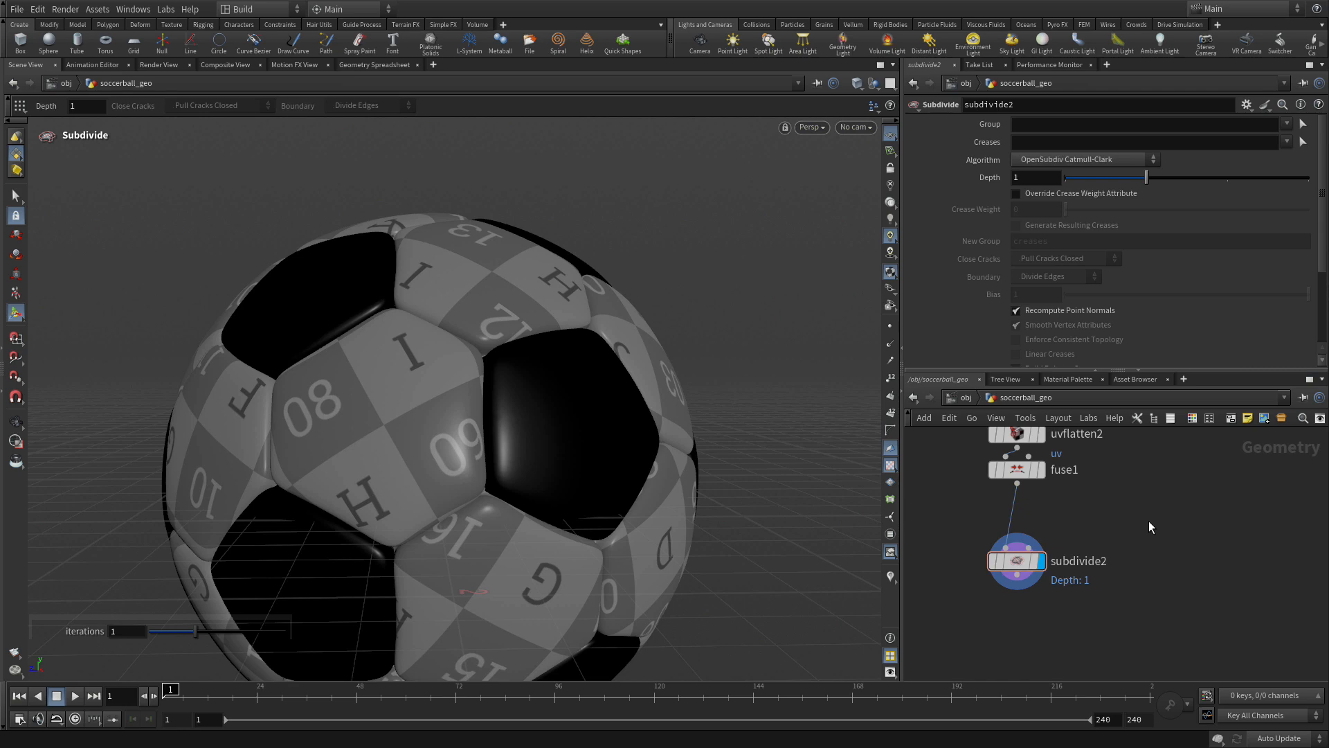
pyautogui.press('Escape')
pyautogui.moveTo(582, 425); pyautogui.dragTo(349, 468, button='right')
pyautogui.press('Return')
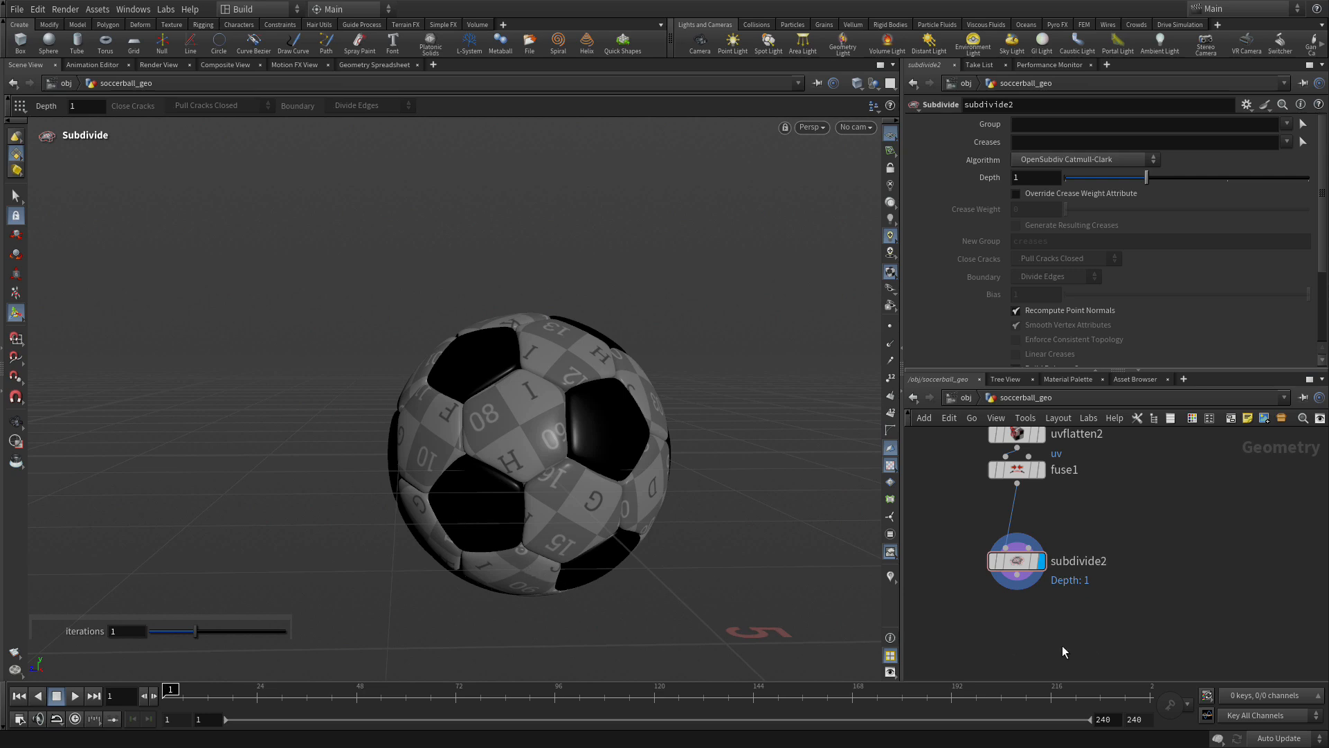
# Add a Null node below subdivide2 and connect the output of subdivide2 to it.
pyautogui.press('Tab')
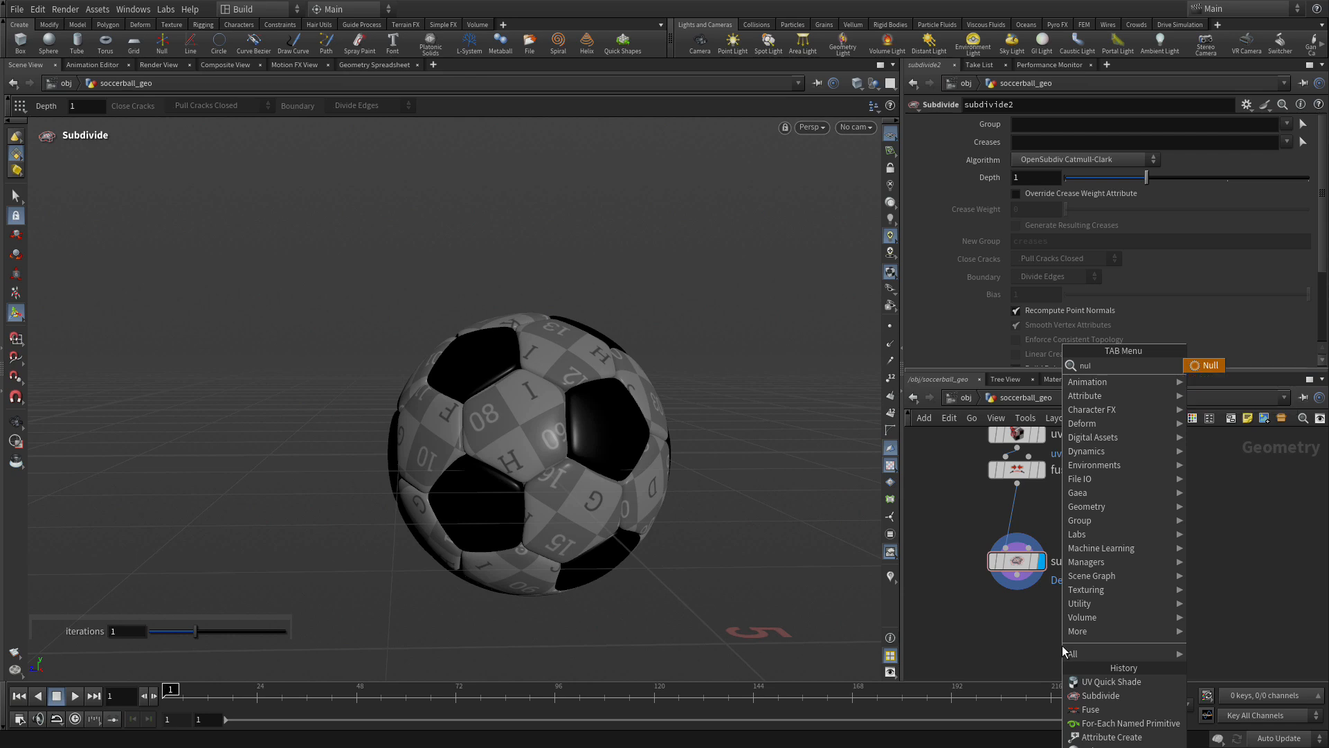
pyautogui.press('Escape')
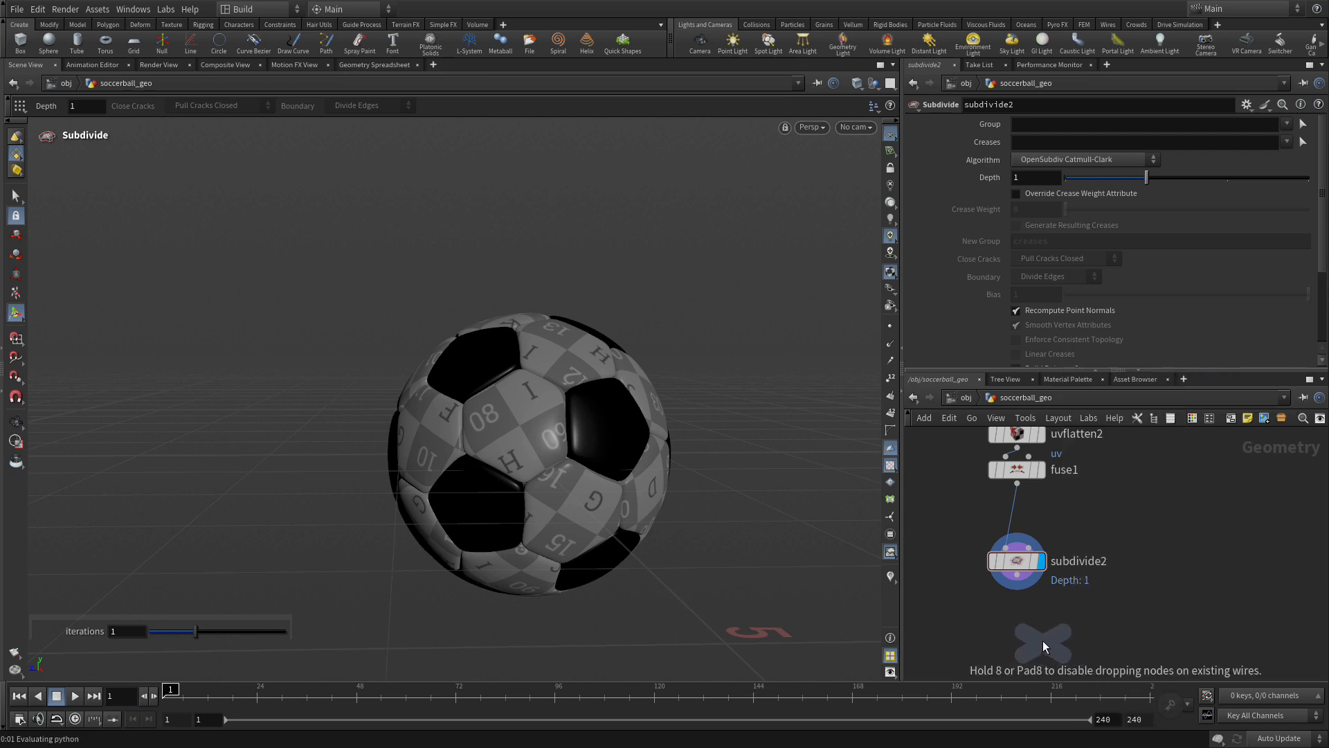
pyautogui.click(1022, 642)
pyautogui.click(1016, 621)
pyautogui.press('Escape')
# Rename the Null node GEOMETRY_OUT and set it as the displayed node.
pyautogui.doubleClick(1066, 643)
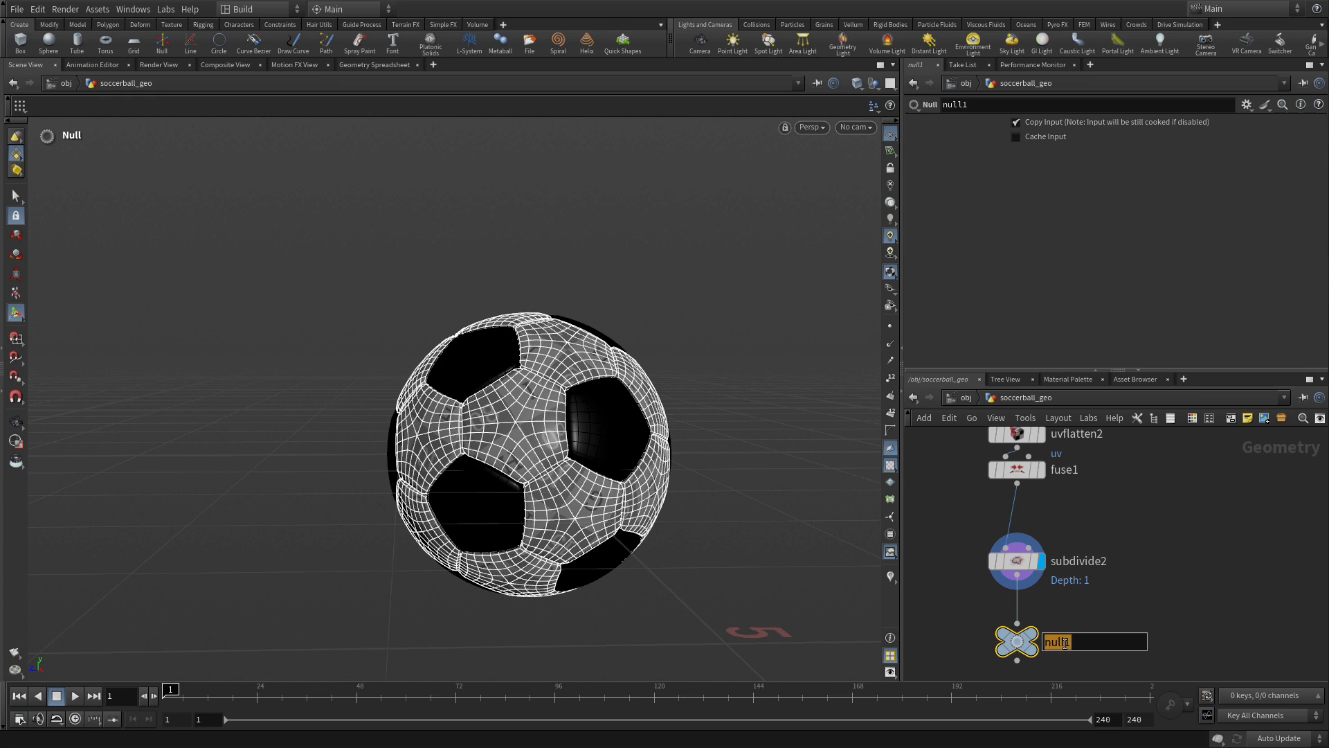
pyautogui.write('GEOMETRY_OUT')
pyautogui.press('Return')
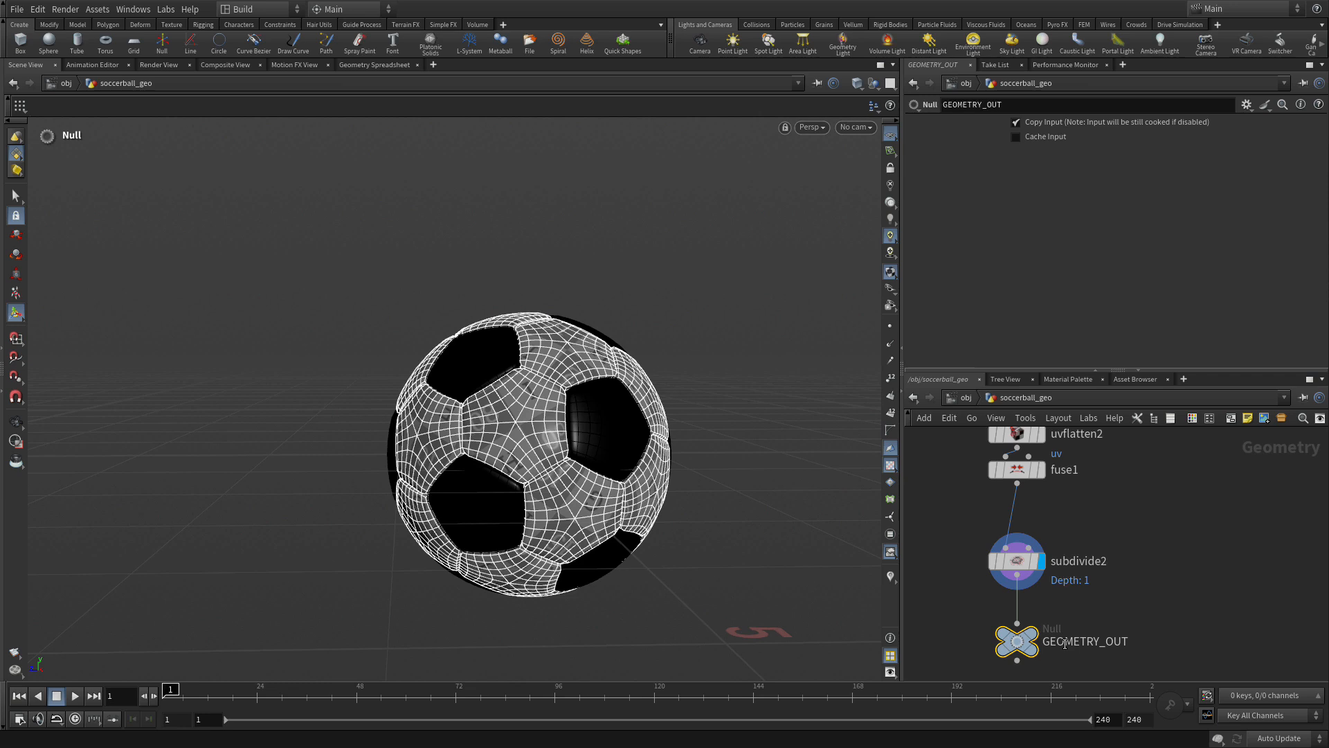
pyautogui.click(1037, 641)
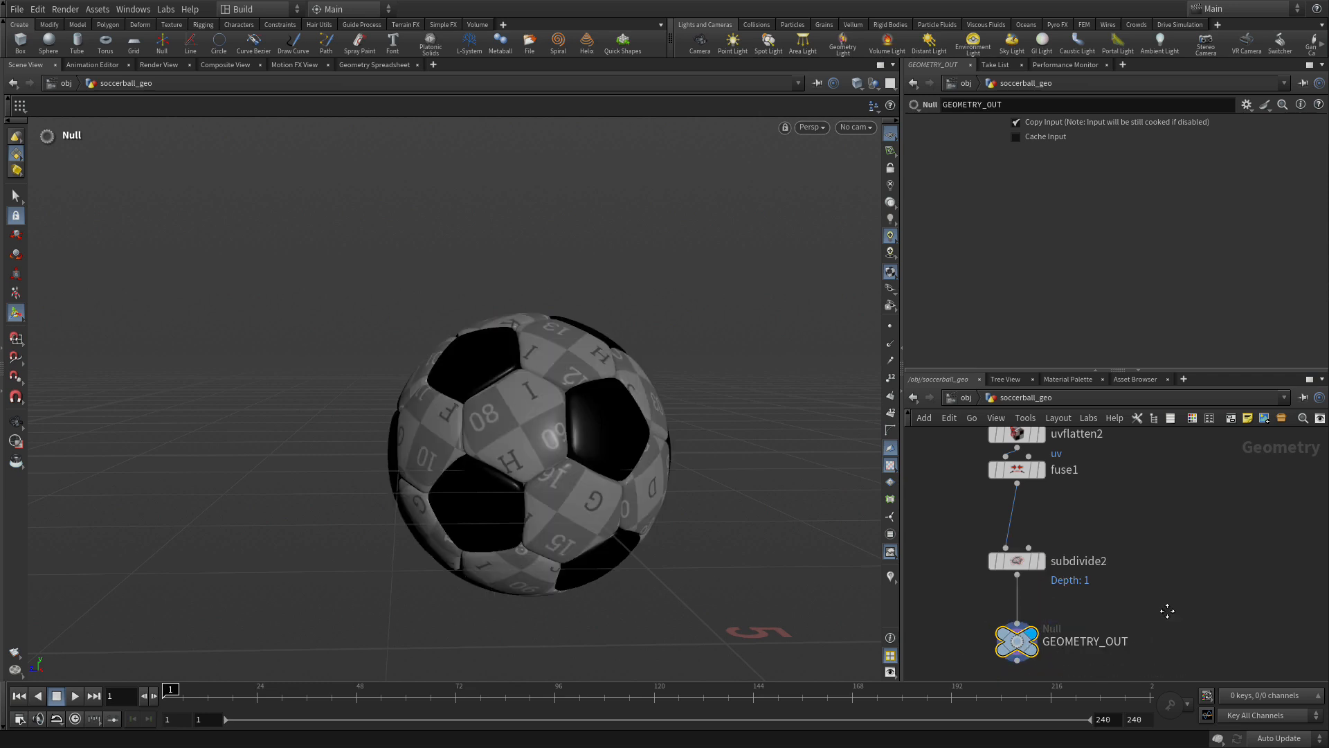
pyautogui.moveTo(1168, 611); pyautogui.dragTo(1196, 568, button='middle')
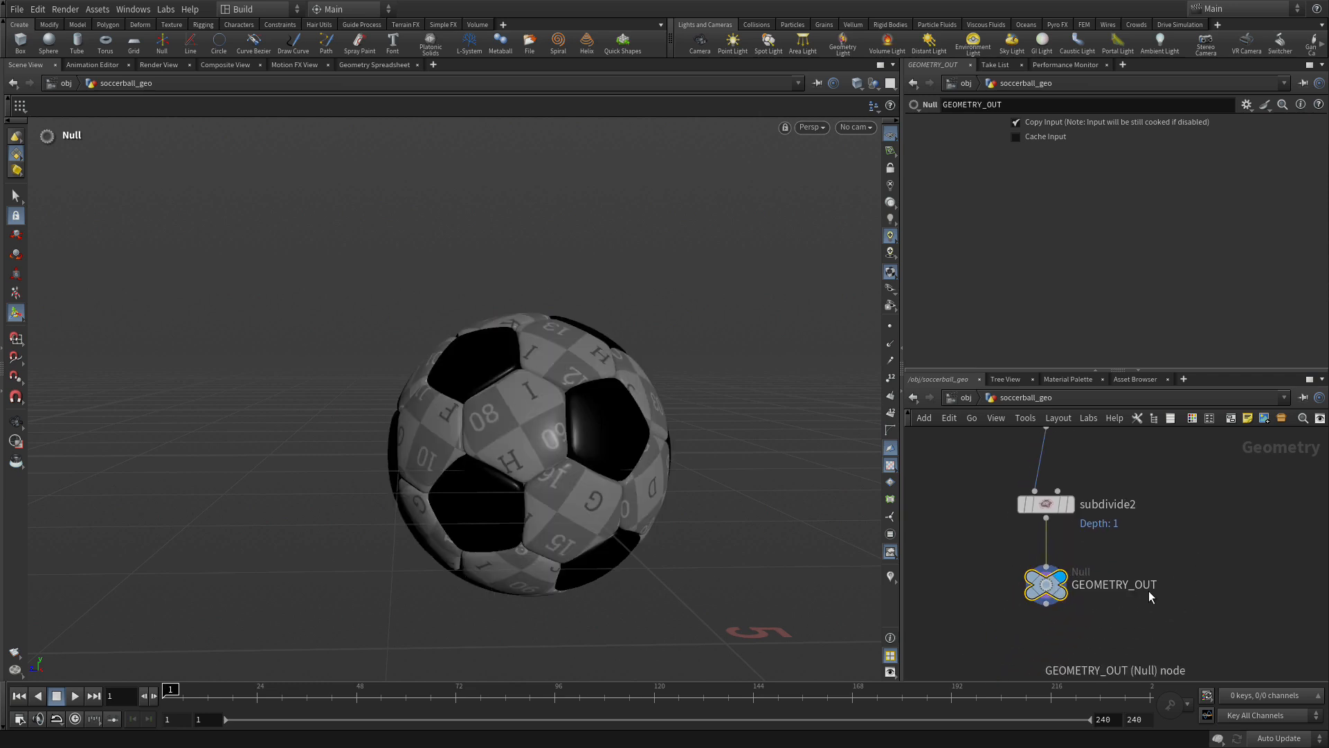